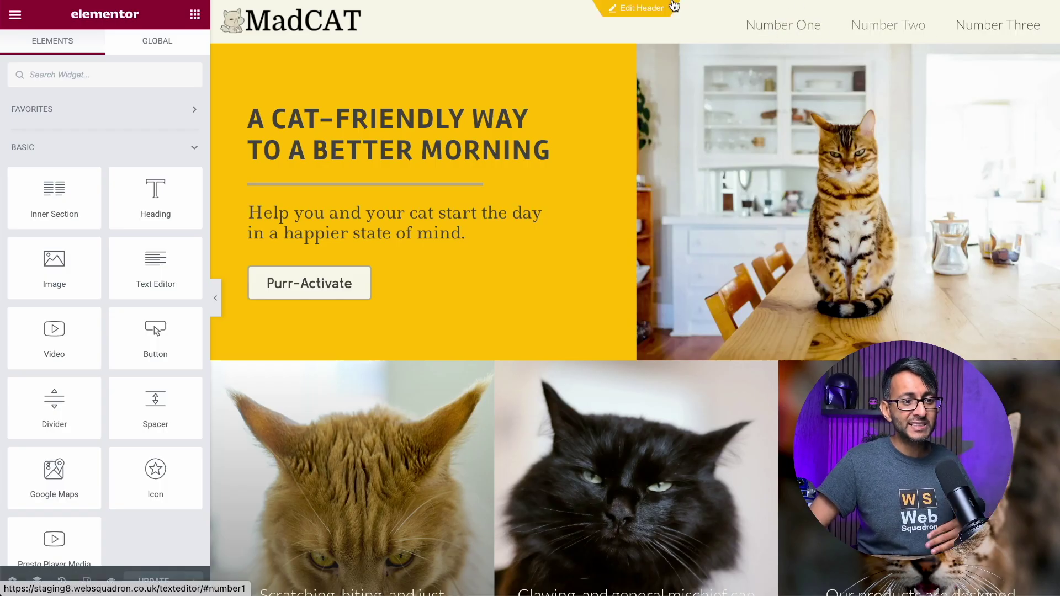
Create a new Header template named 'hthghghg' and close the template library
click(640, 8)
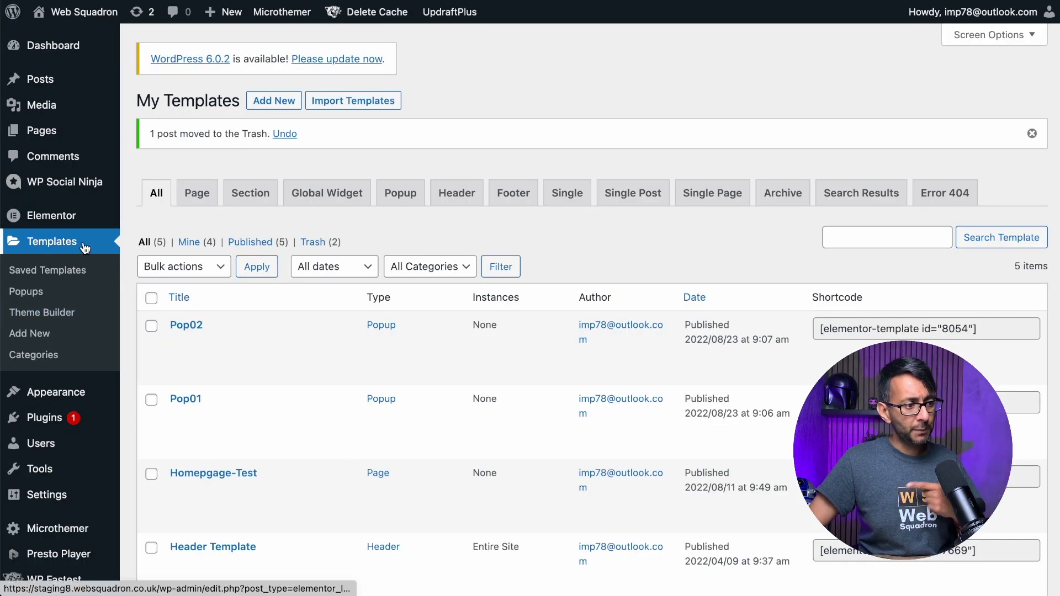
click(268, 103)
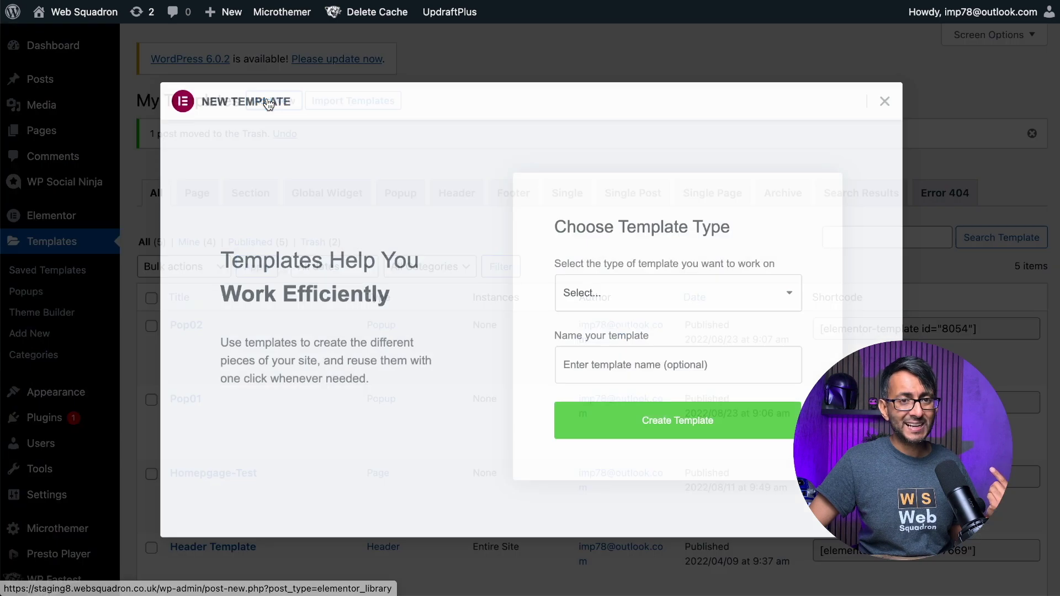
click(622, 296)
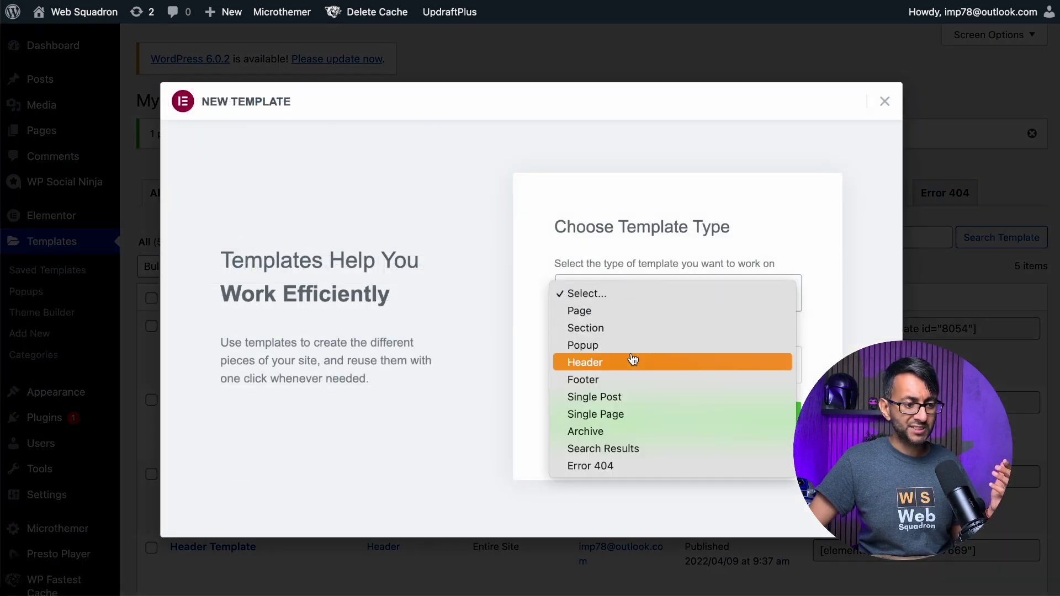
click(632, 361)
click(620, 369)
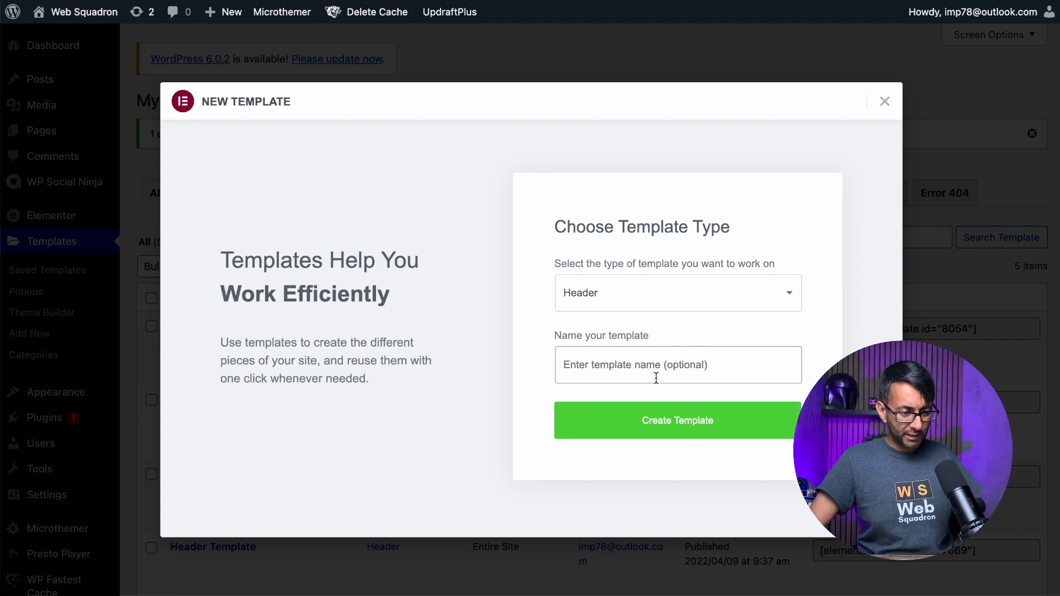
text(hthghghg)
click(642, 422)
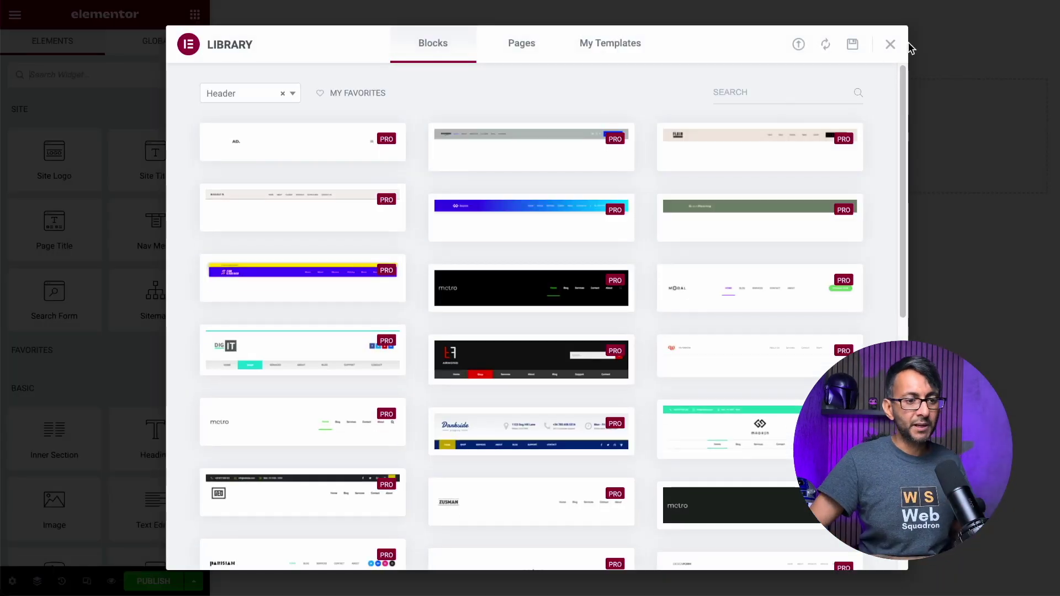
click(891, 45)
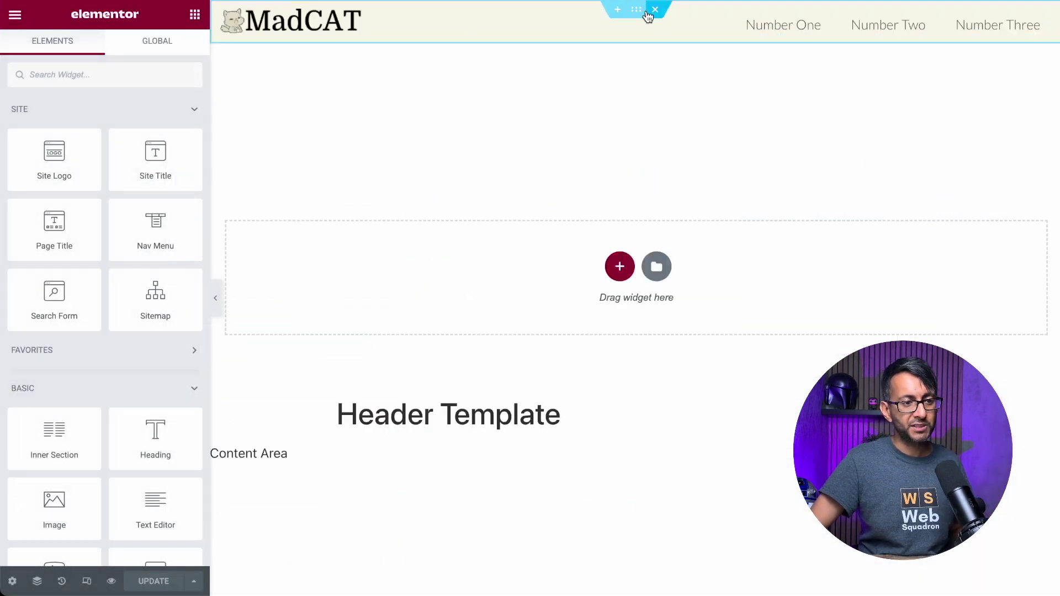
Open the header section's settings and bring up the nav menu column's options
click(640, 10)
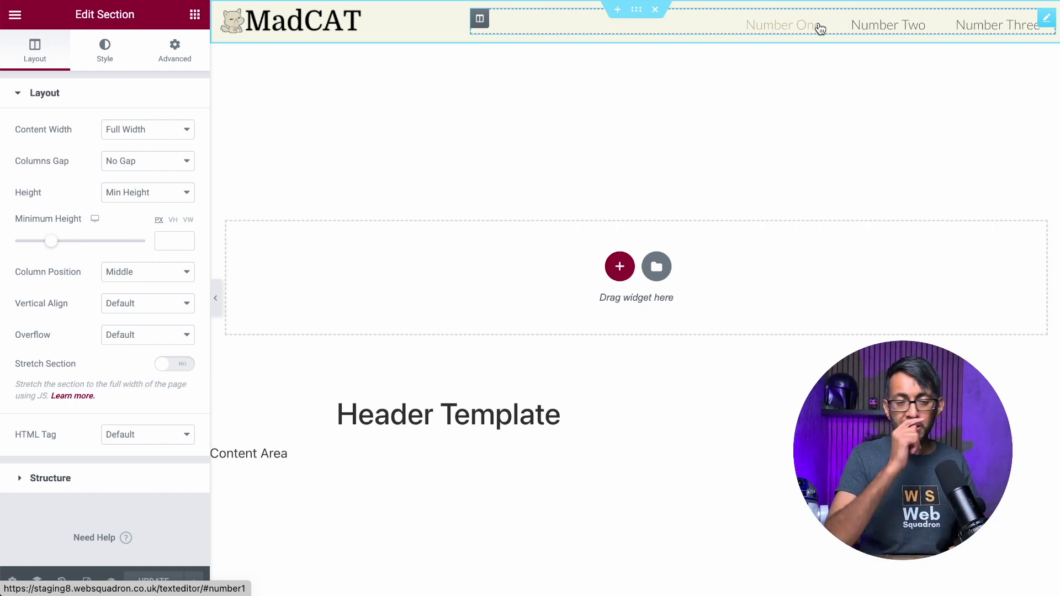
right_click(479, 20)
Delete the nav menu column and set the header section's minimum height to 0
click(555, 234)
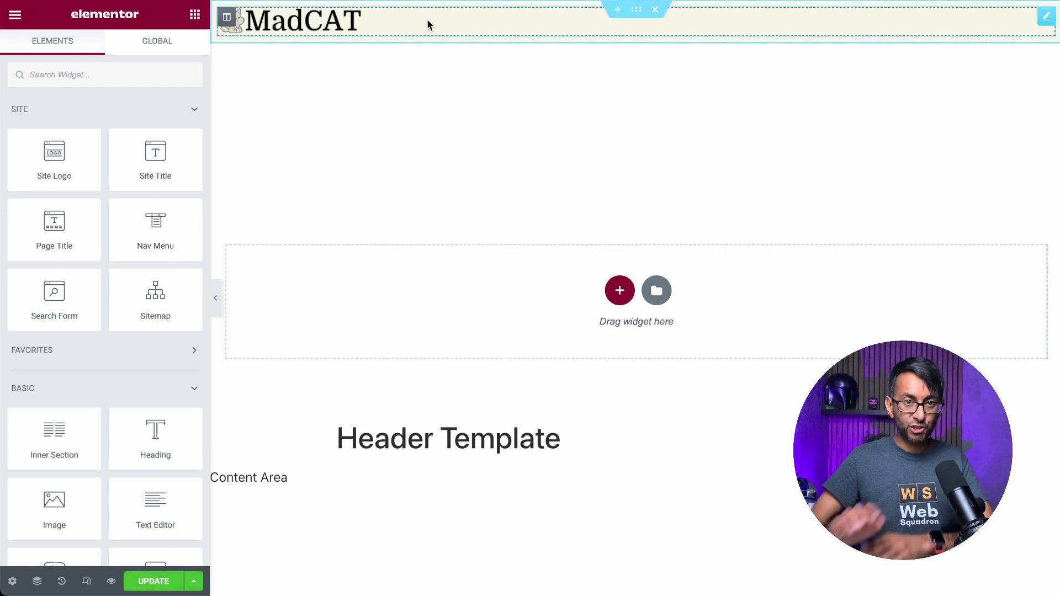
click(636, 9)
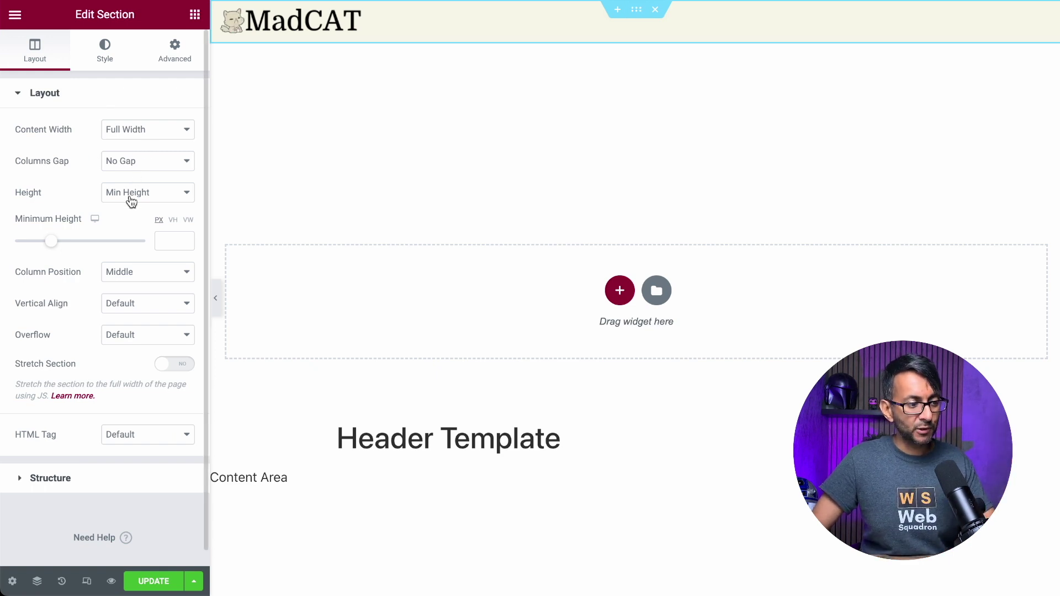
drag(52, 243, 6, 242)
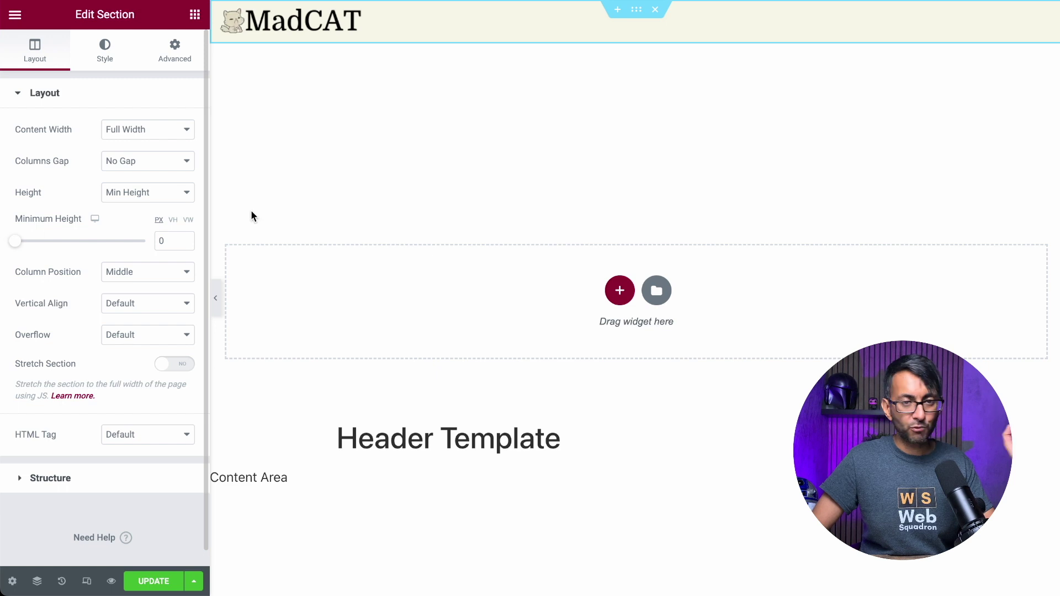
Set the header section's padding to 7 px on all sides
click(183, 58)
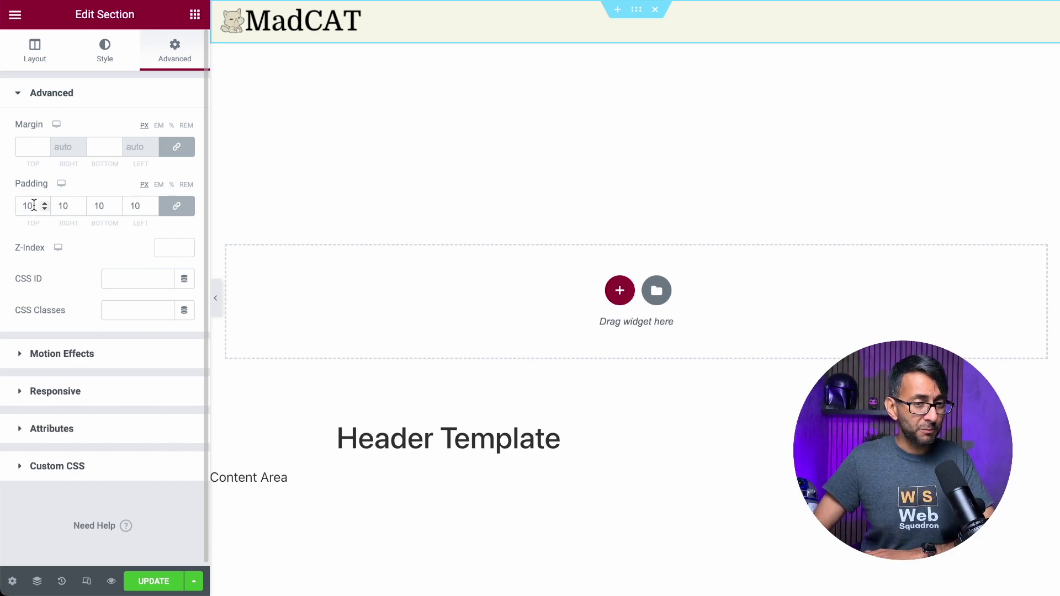
drag(34, 205, 16, 205)
text(7)
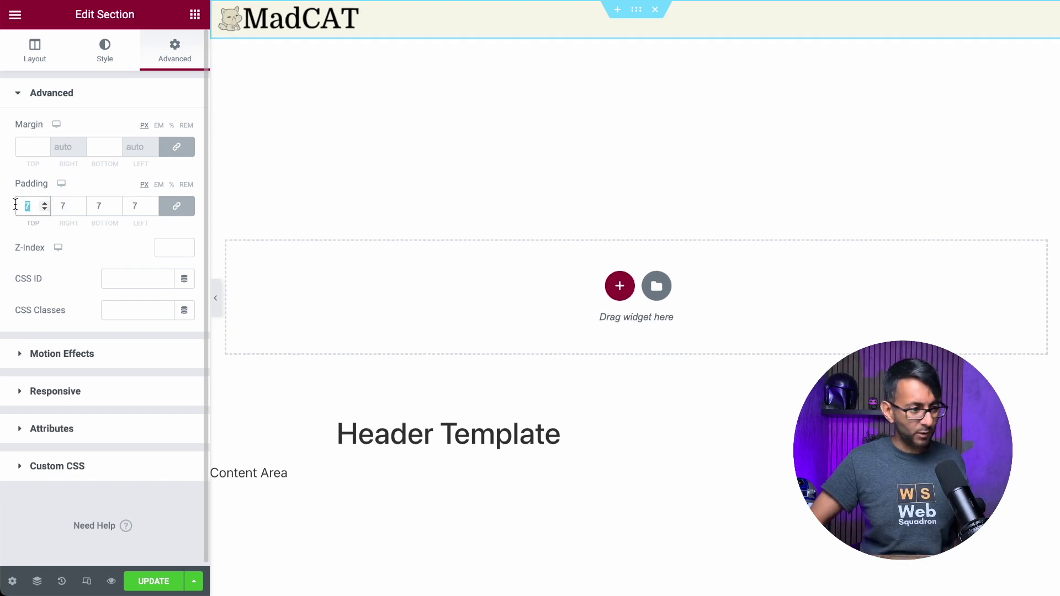
text(0)
Give the MadCAT logo image an unlinked 10 px margin on top, right, bottom and left
click(445, 17)
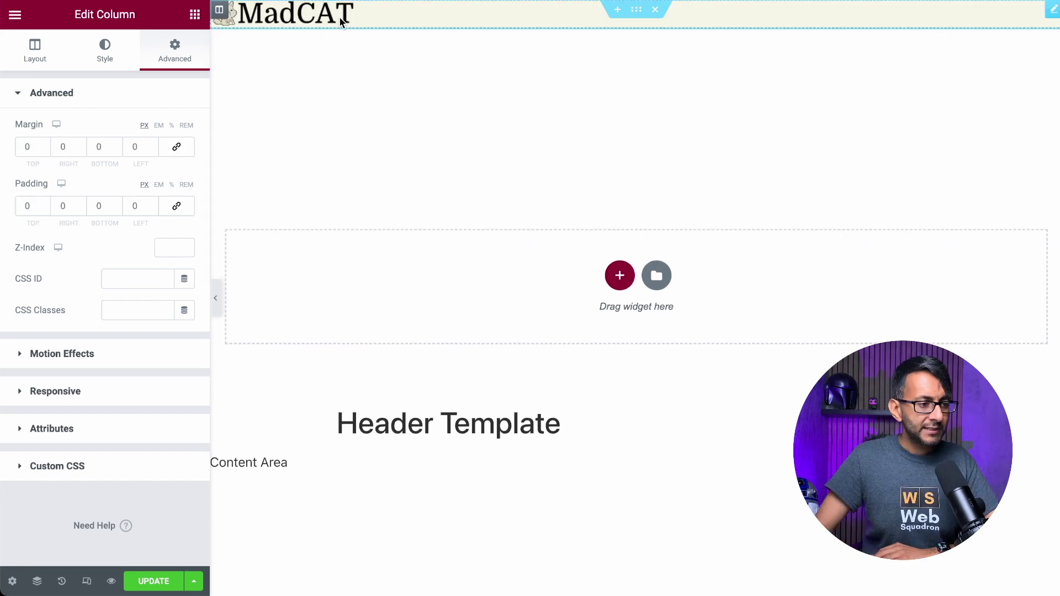
click(394, 15)
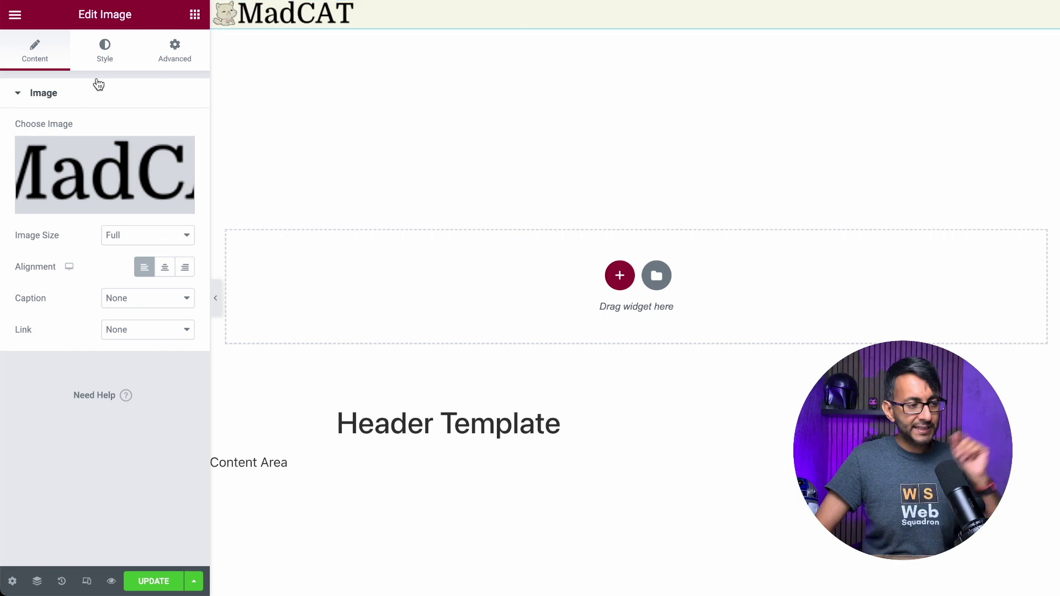
click(169, 48)
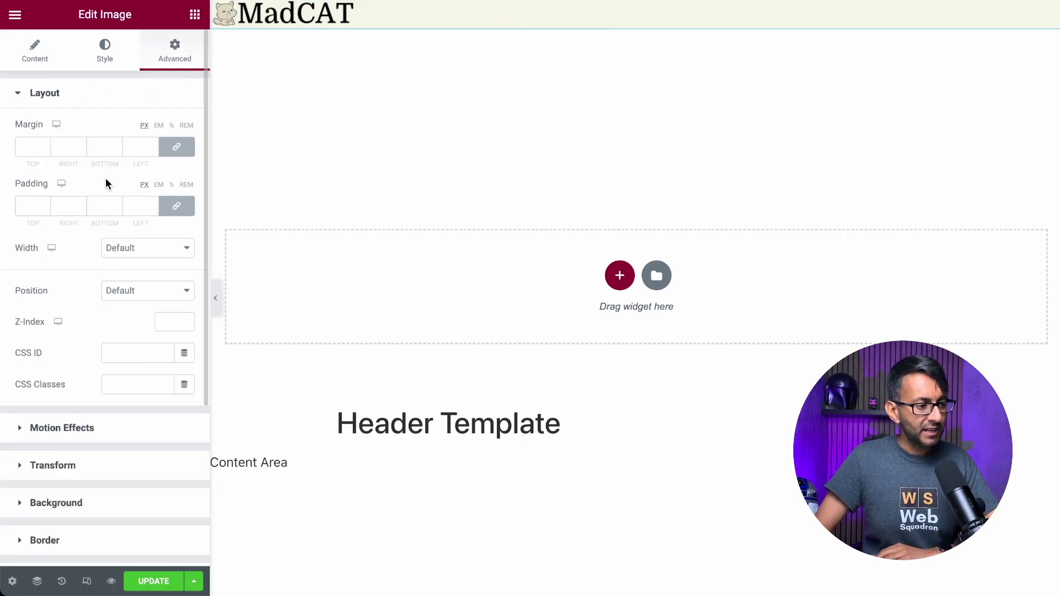
click(177, 147)
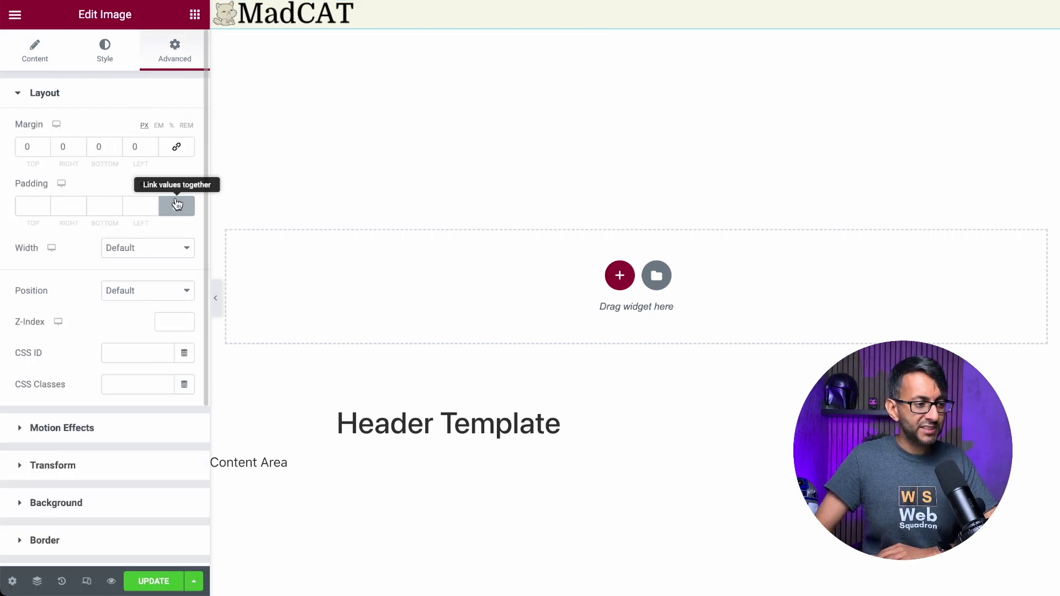
click(32, 148)
text(10)
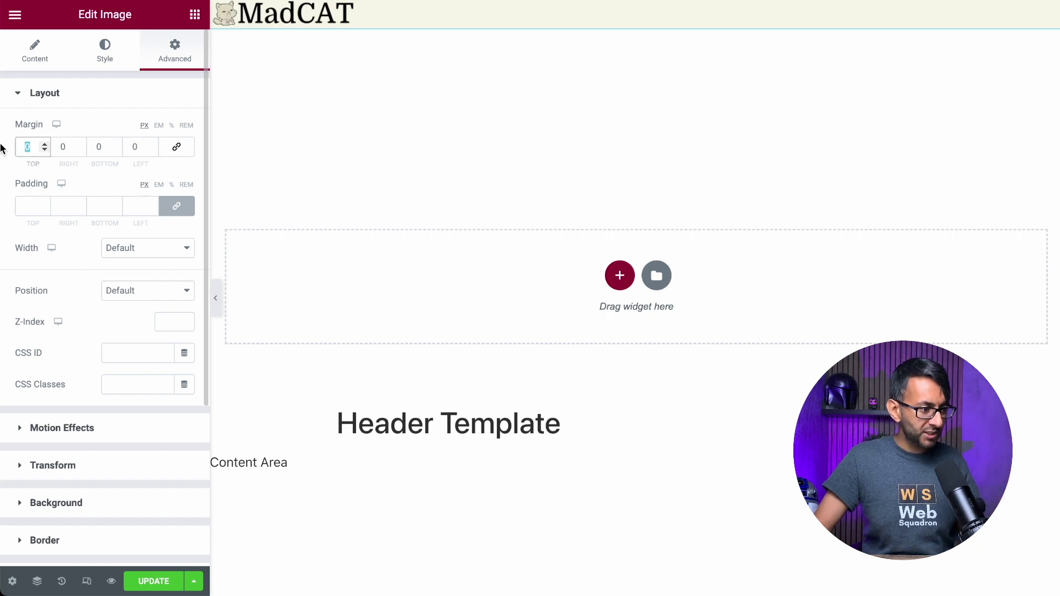
key(Tab)
key(Tab)
text(10)
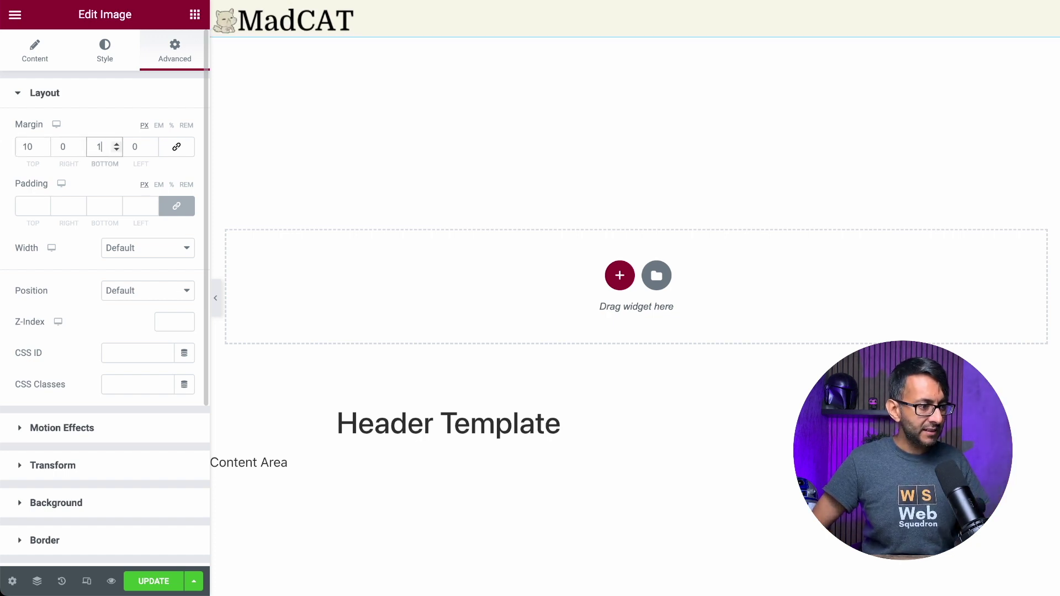
key(Tab)
text(10)
key(shift+Tab)
key(shift+Tab)
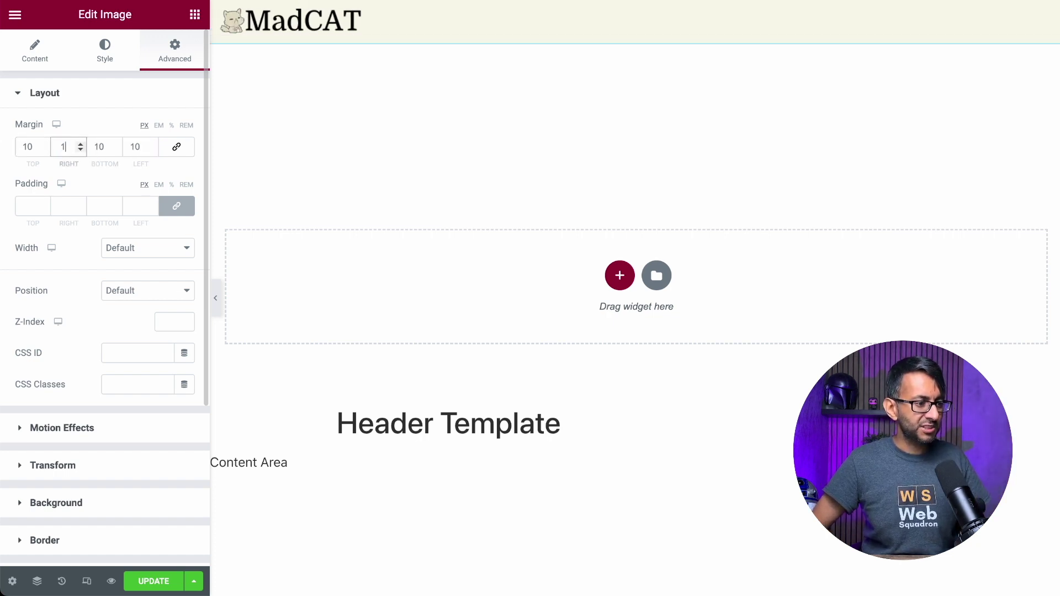
text(10)
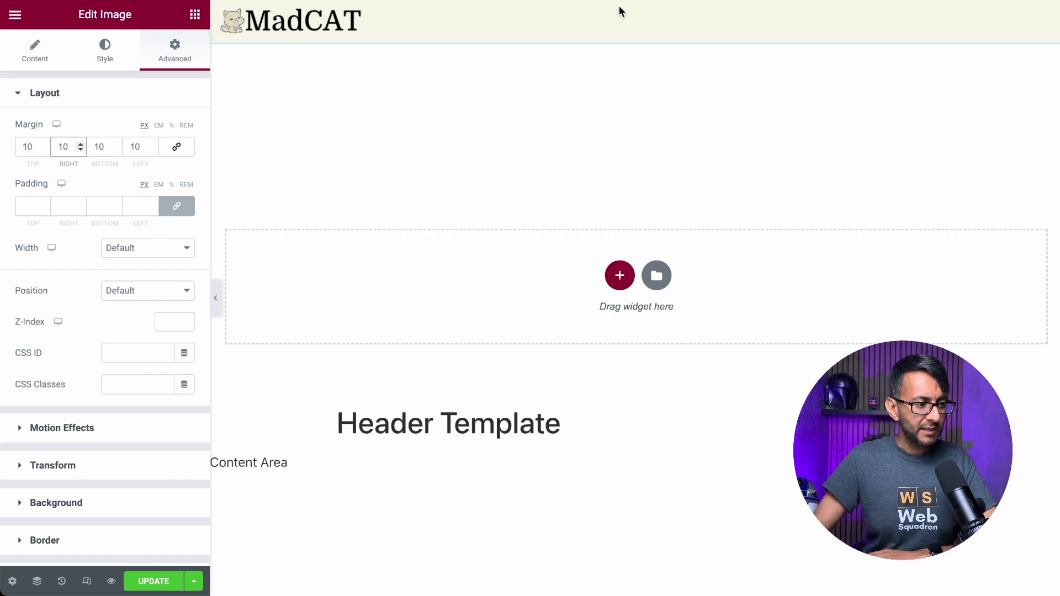
Set the logo image's width to Custom and return to the widget list
click(139, 248)
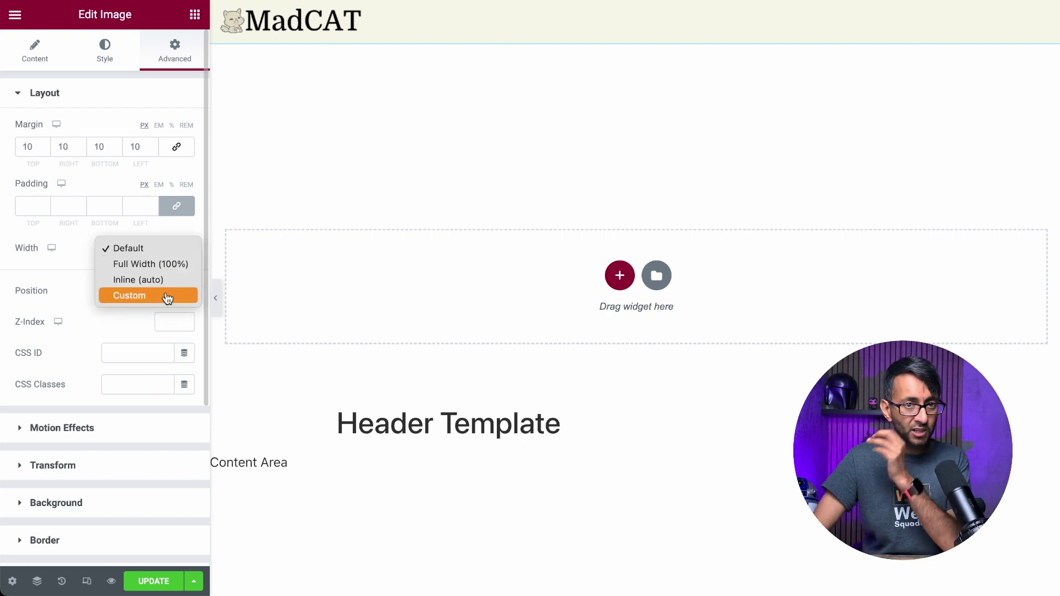
click(167, 296)
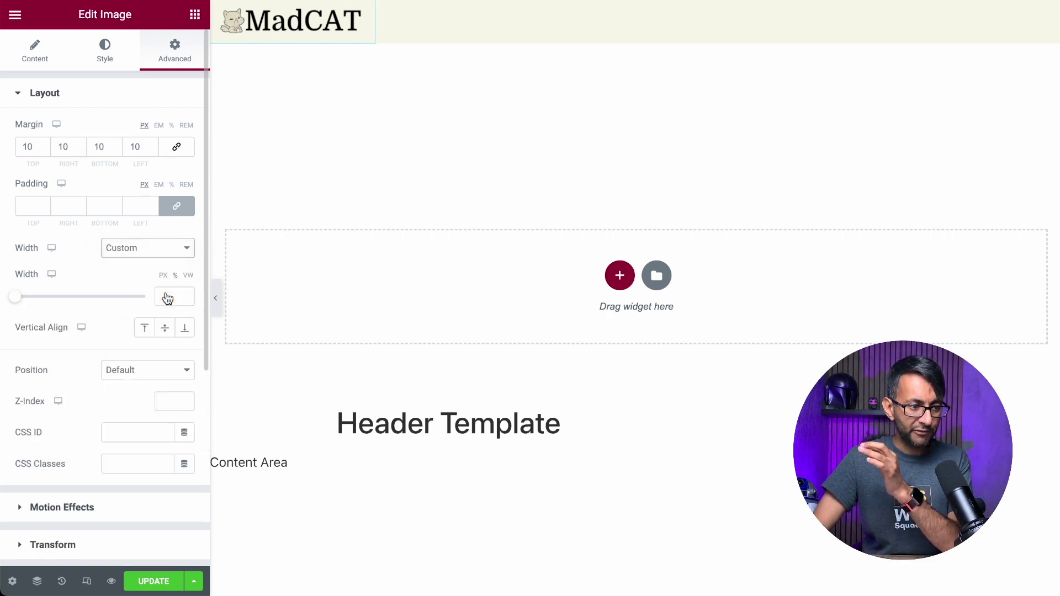
click(195, 22)
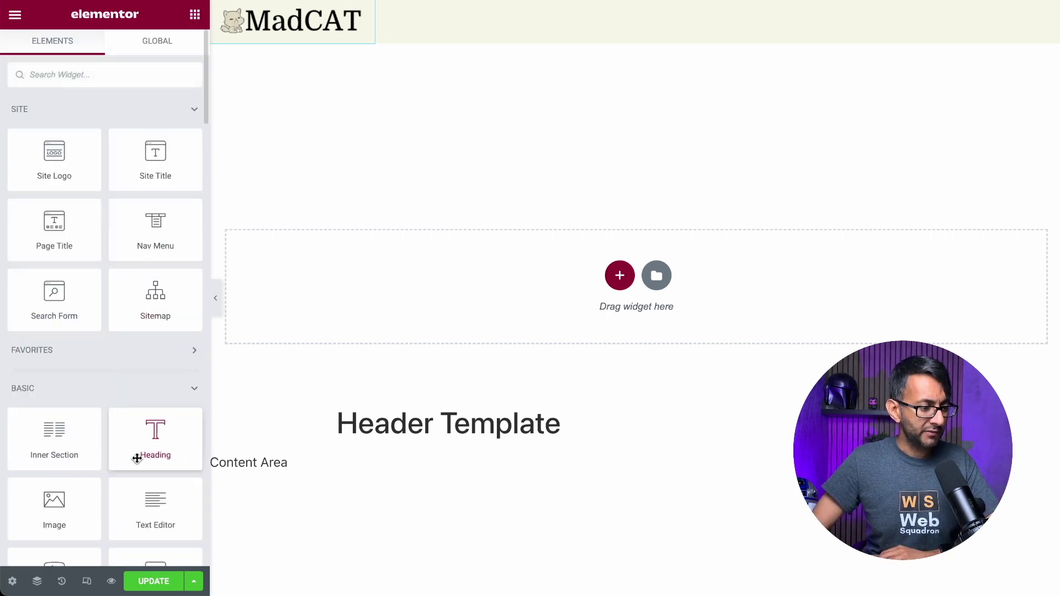
Add a Button widget beside the logo and set its width to Custom
click(116, 76)
text(bu)
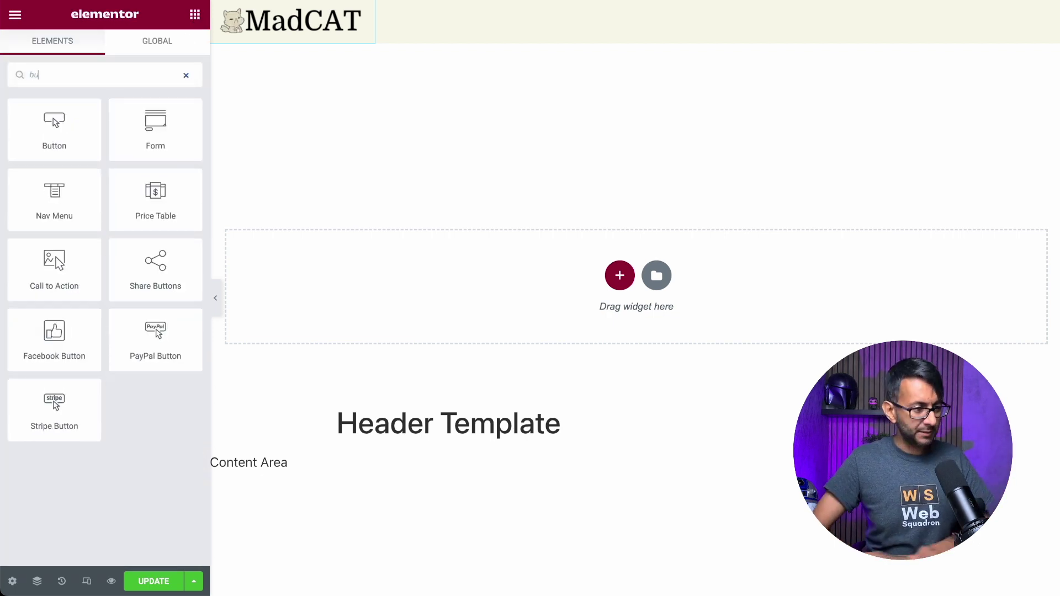
drag(54, 130, 350, 40)
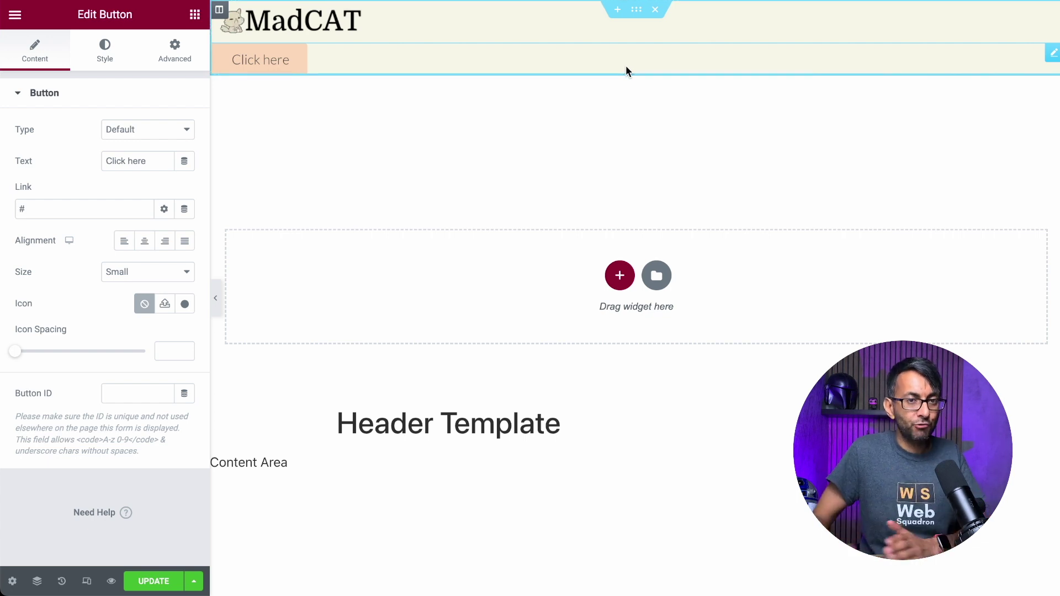
click(174, 51)
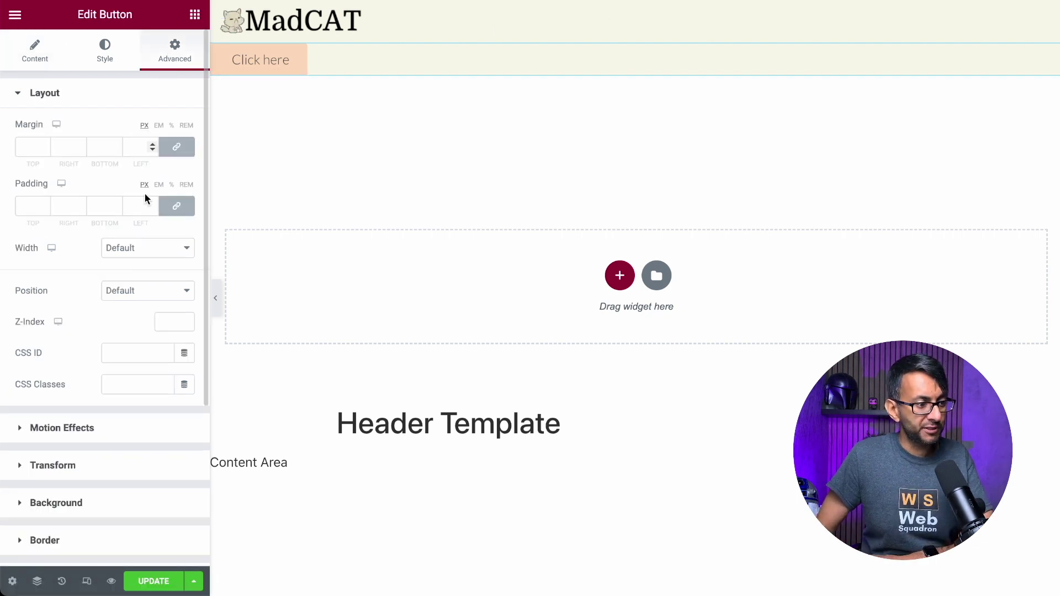
click(140, 253)
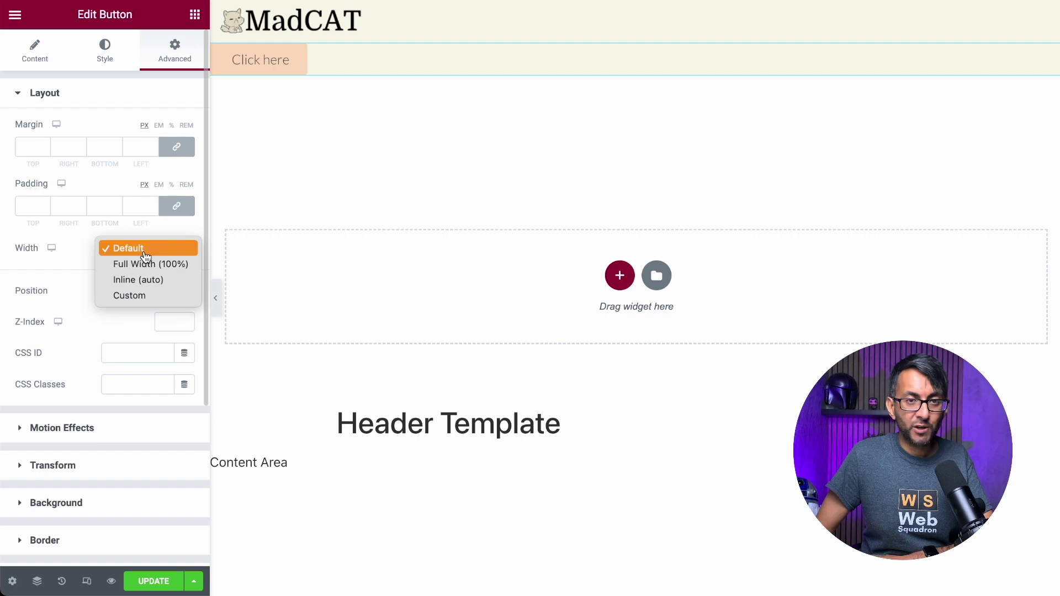
click(145, 300)
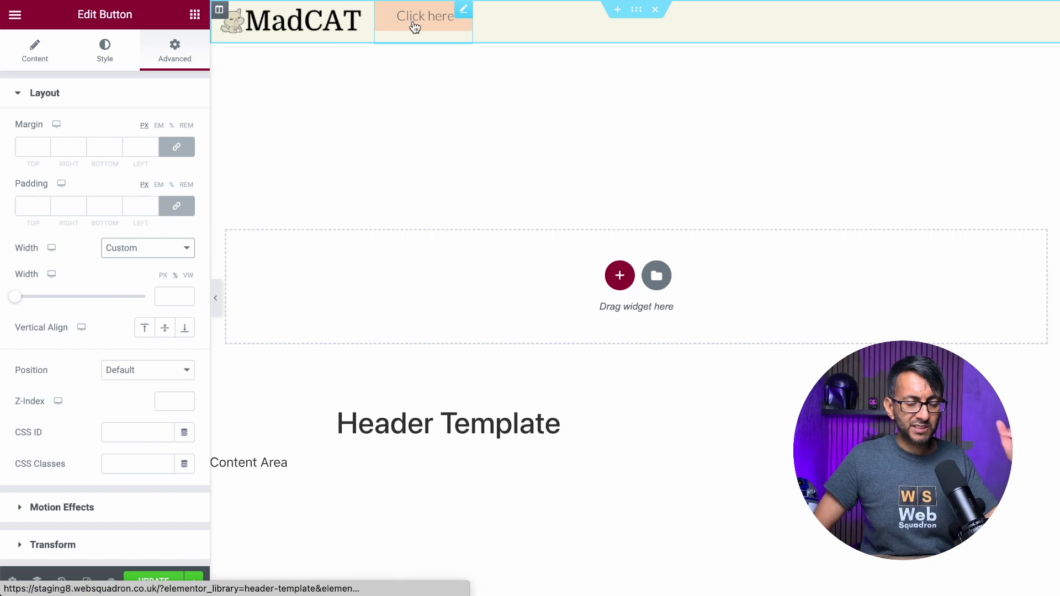
Set the header column's vertical alignment to Middle and go to the button's link field
click(221, 11)
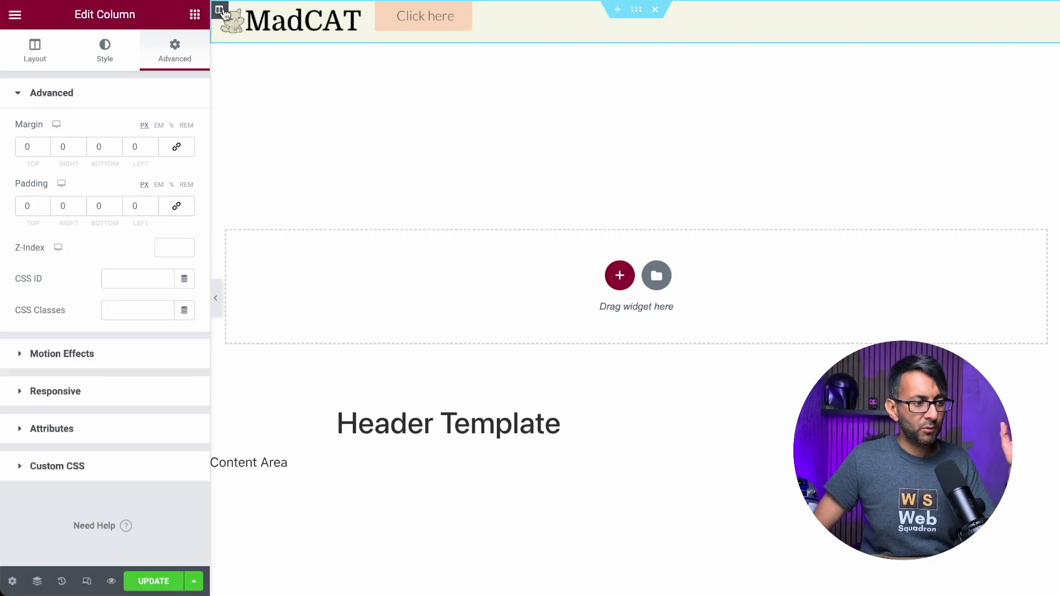
click(34, 56)
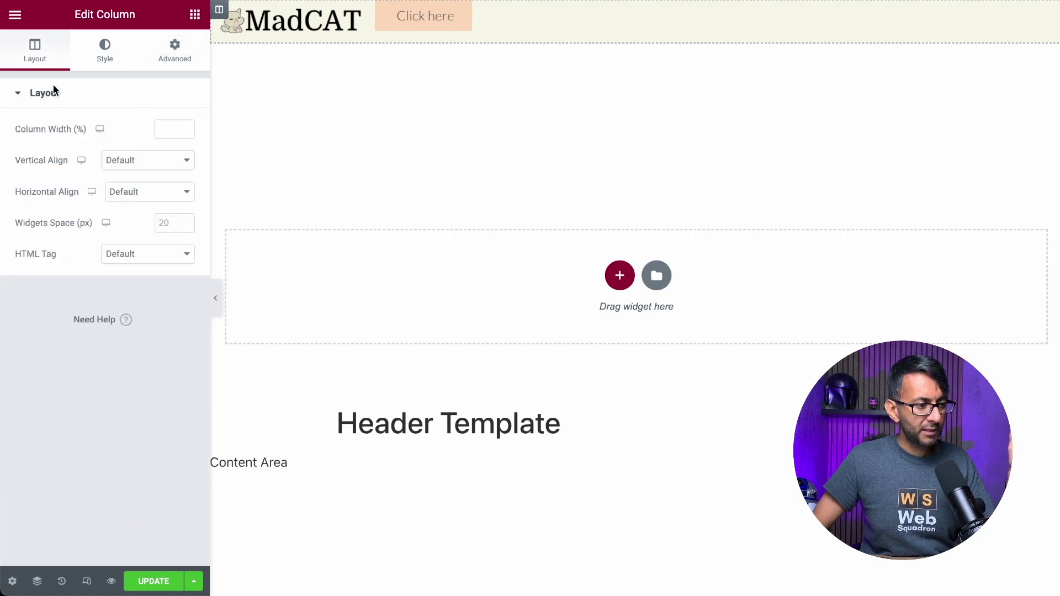
click(158, 164)
click(155, 195)
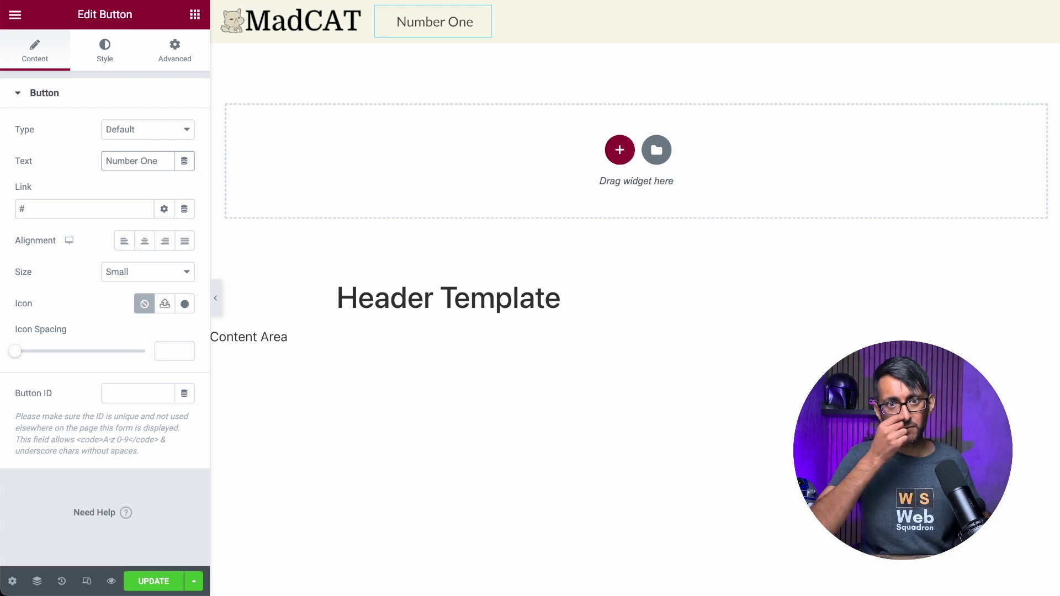
click(83, 209)
Clear the button's link and duplicate it twice for Number Two and Number Three
key(BackSpace)
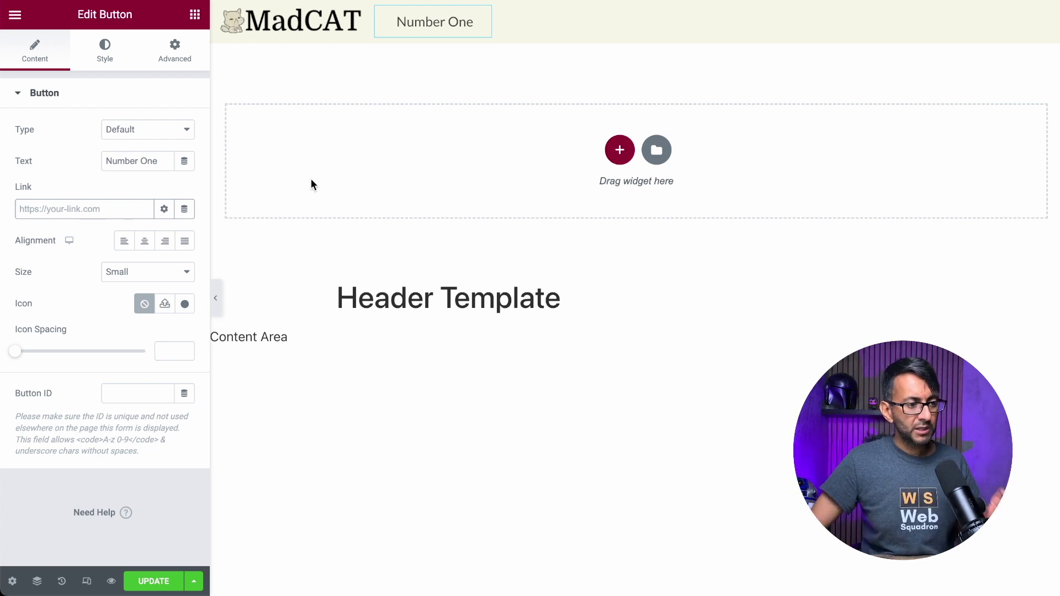
right_click(478, 20)
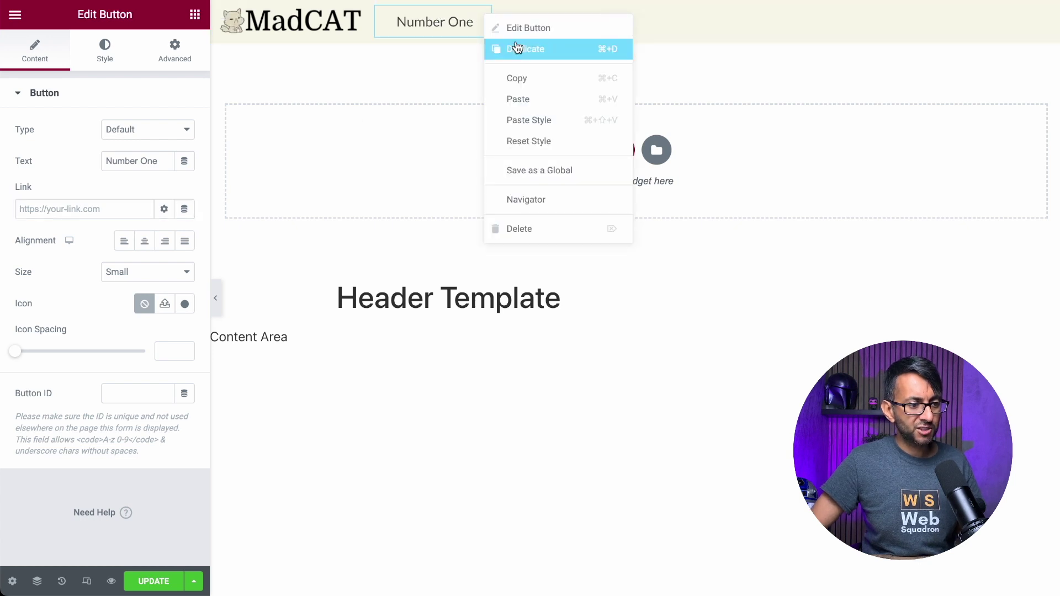
click(515, 47)
right_click(593, 12)
click(641, 42)
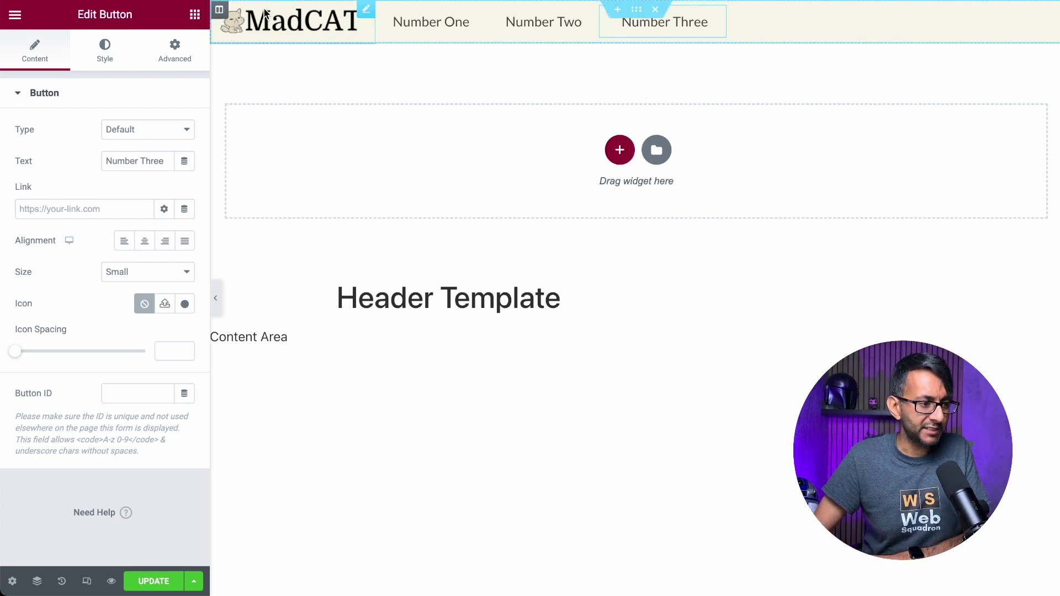
Set the header column's horizontal alignment to Space Between, after trying Center and Space Evenly
click(219, 10)
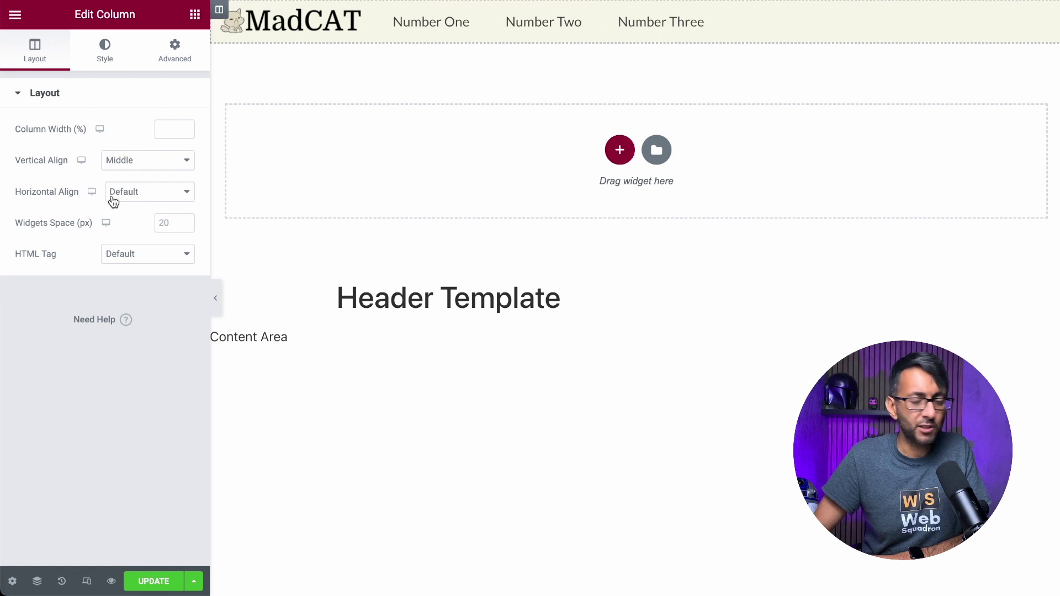
click(113, 199)
click(137, 222)
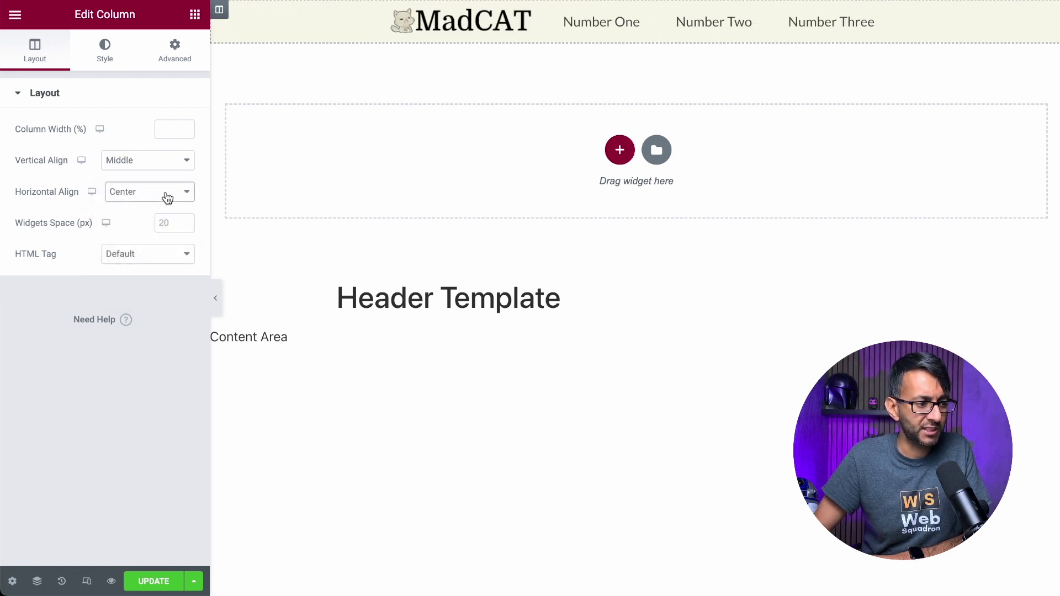
click(167, 199)
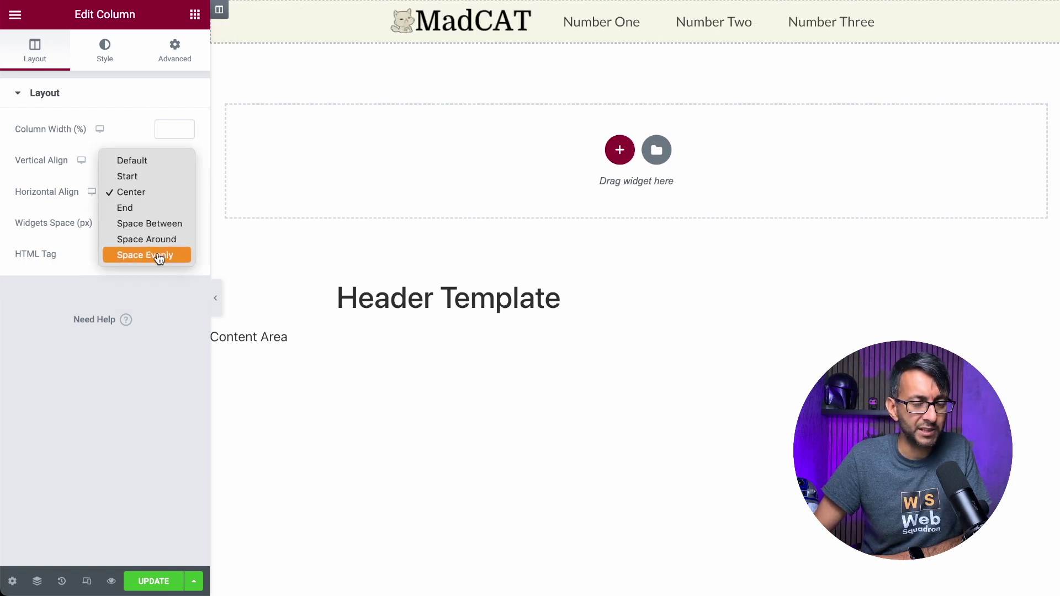
click(159, 259)
click(167, 194)
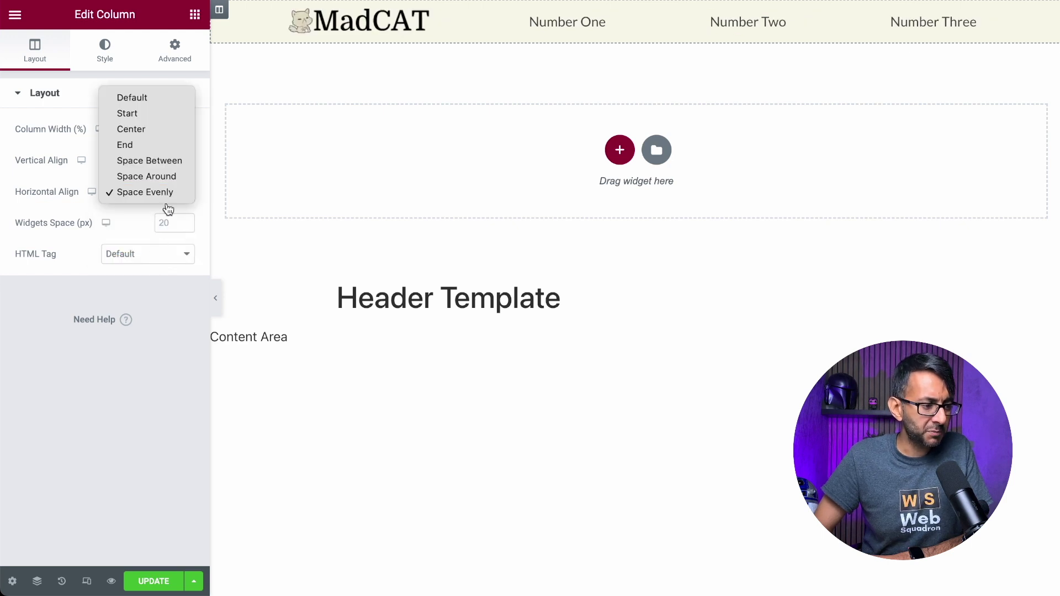
click(176, 163)
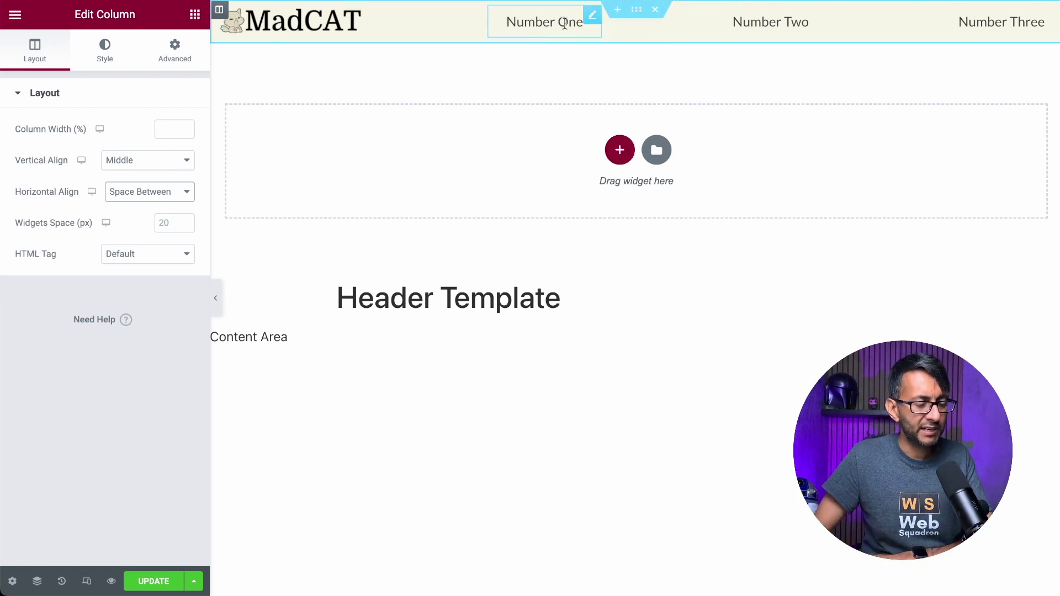
Give the MadCAT logo image a custom width of 55
click(367, 11)
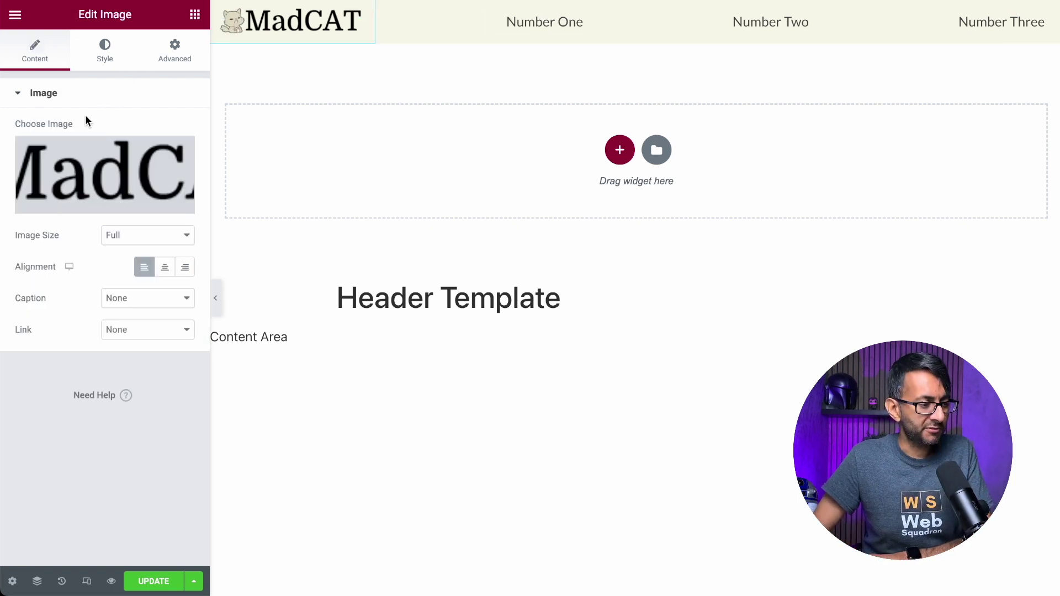
click(177, 58)
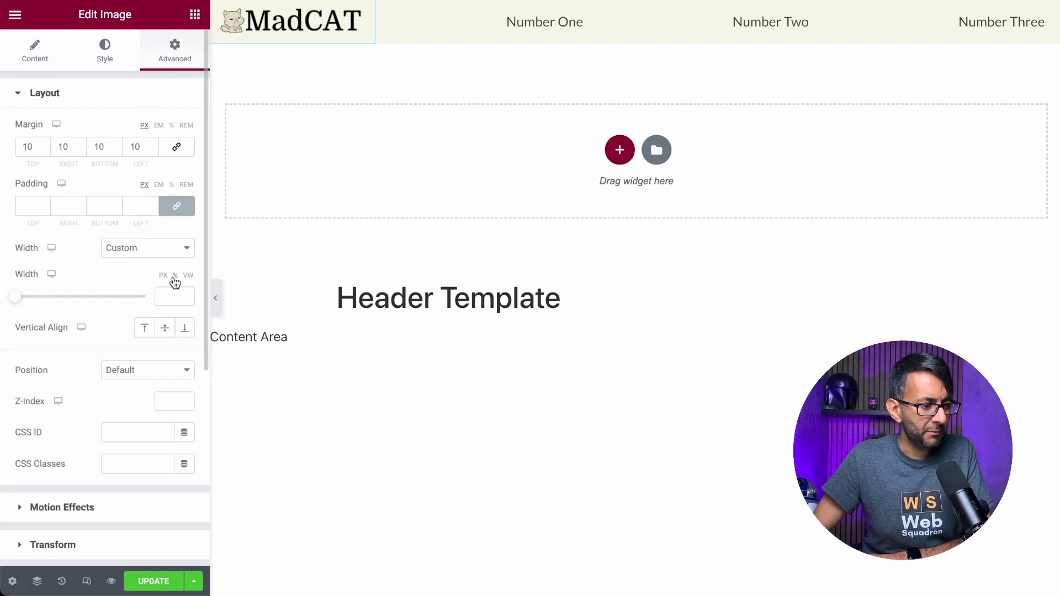
click(169, 297)
text(50)
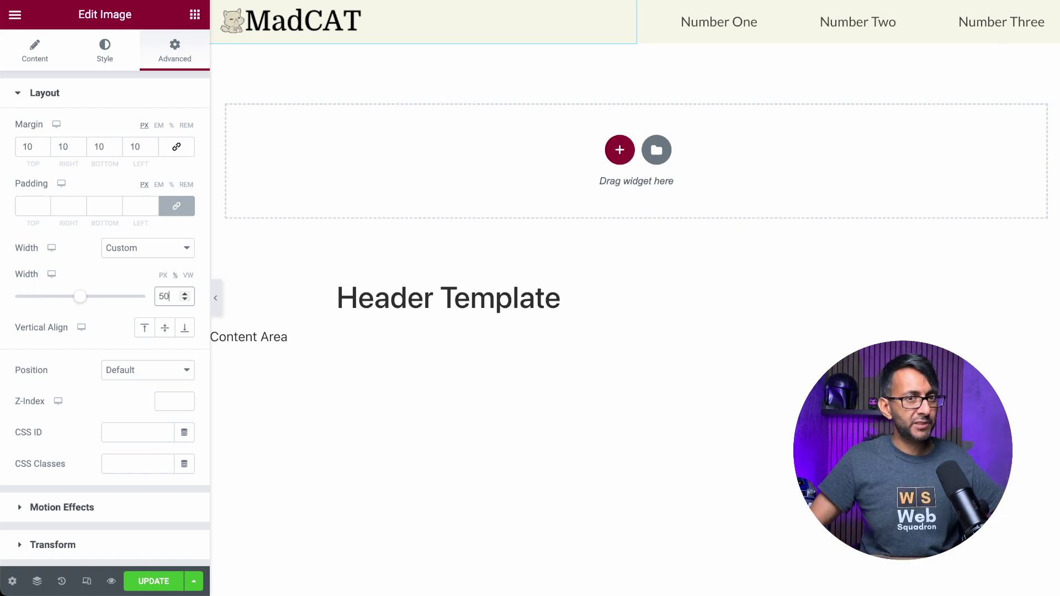
drag(80, 297, 90, 300)
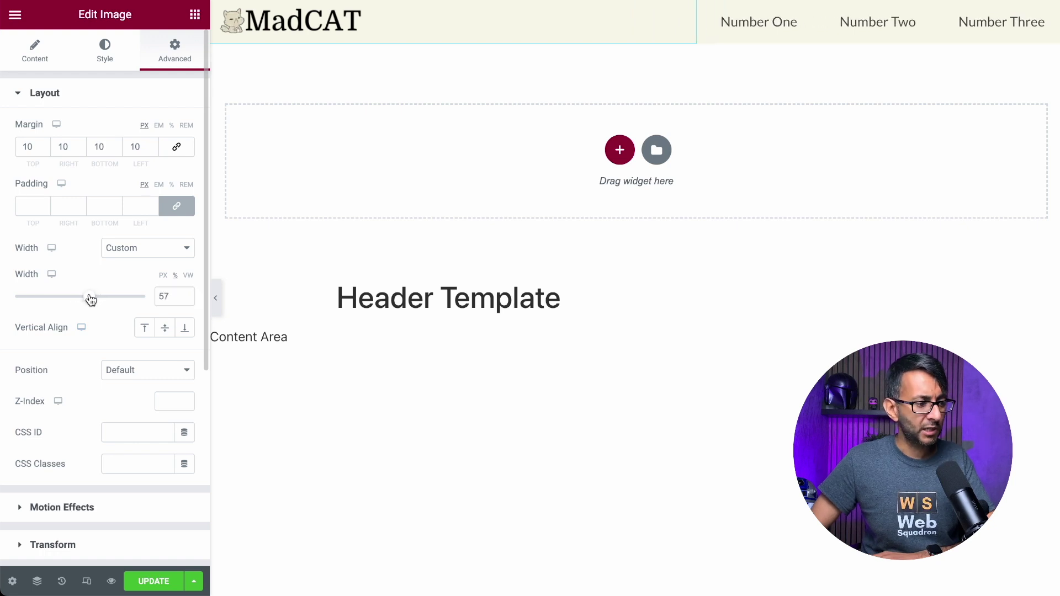
double_click(172, 295)
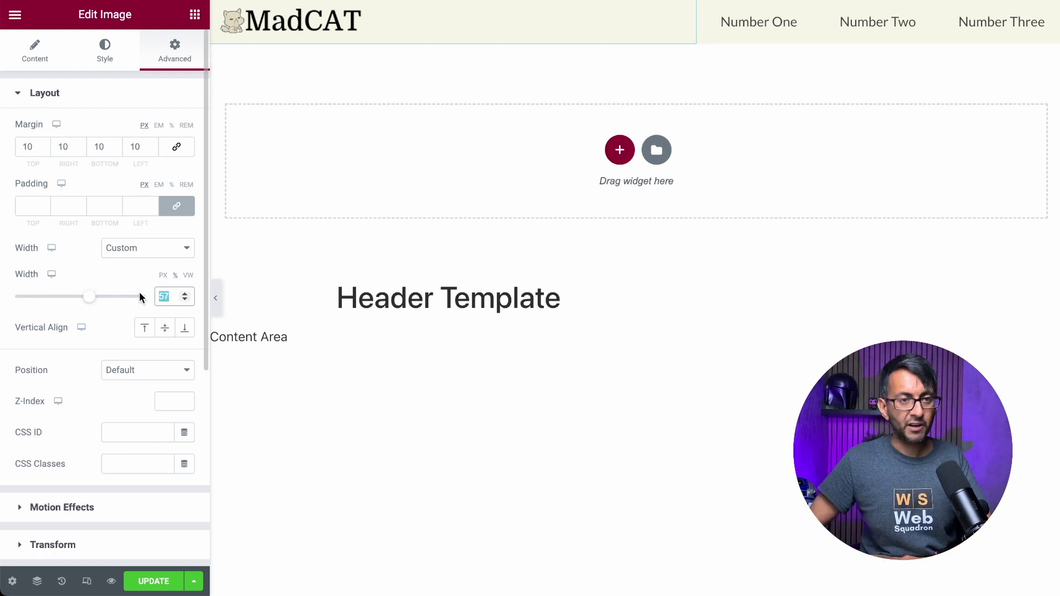
text(55)
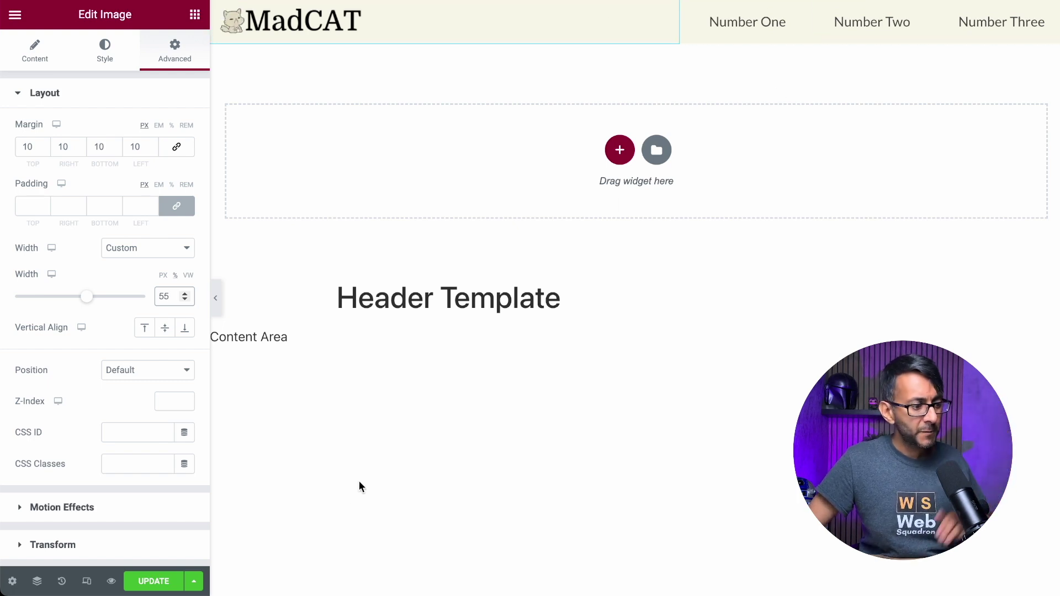
Preview the header in Mobile responsive mode, then switch back to Desktop
click(87, 581)
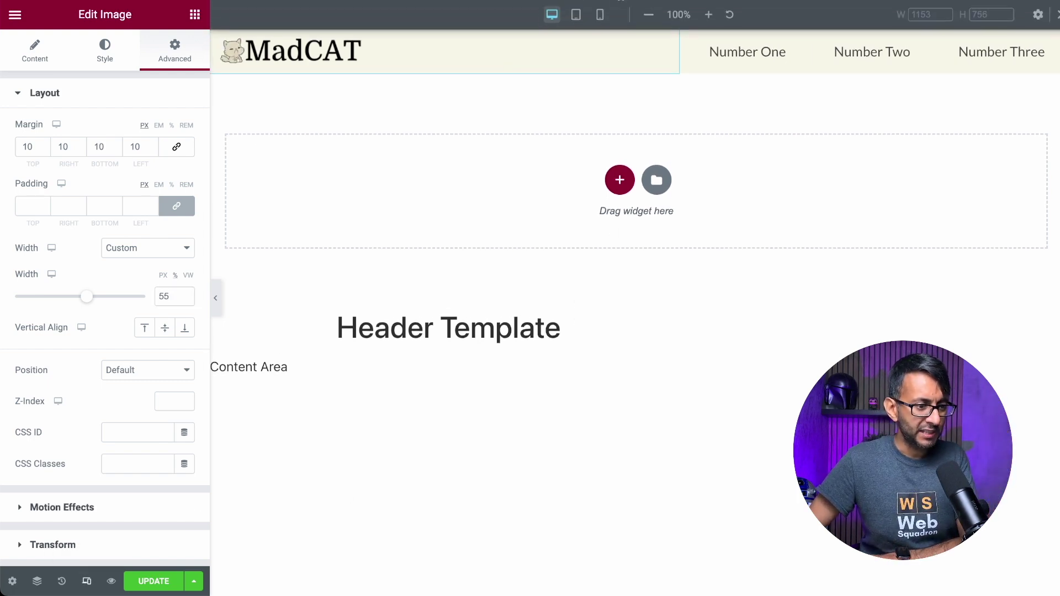
click(600, 16)
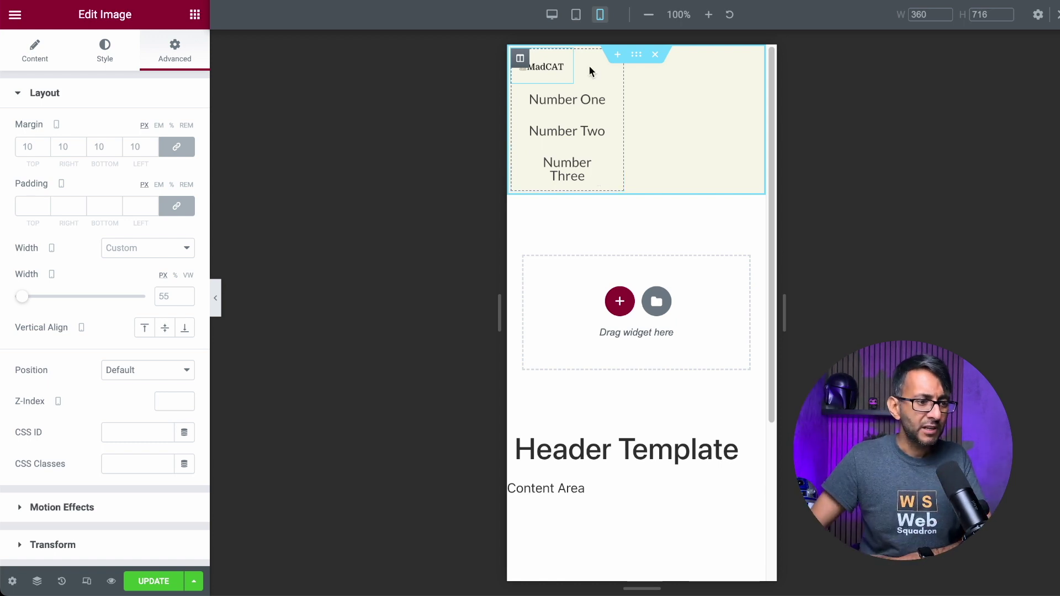
click(550, 15)
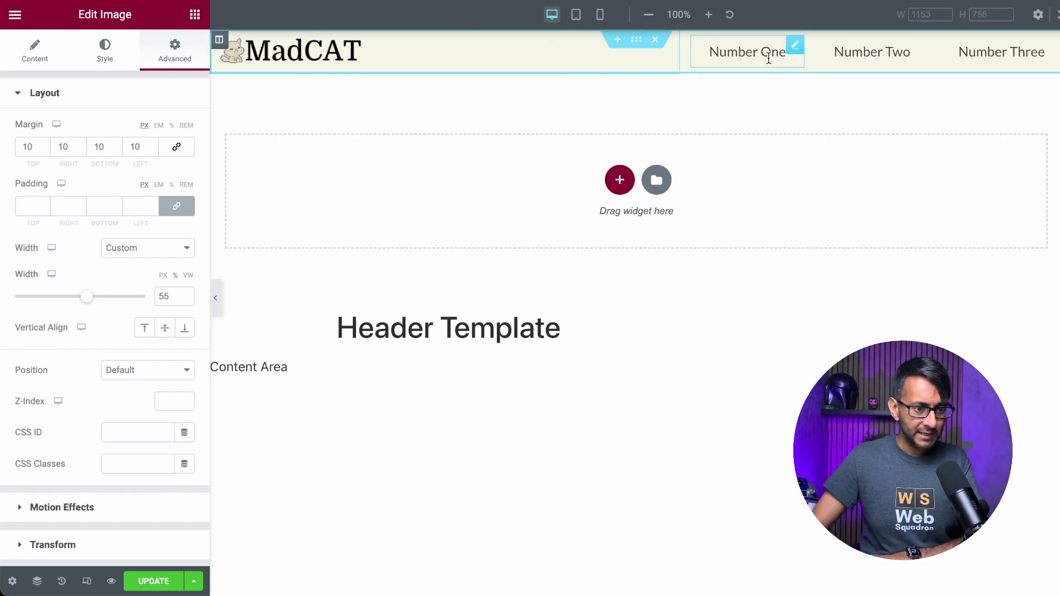
Copy the nav_item CSS class from the Number One button's Advanced settings
click(788, 49)
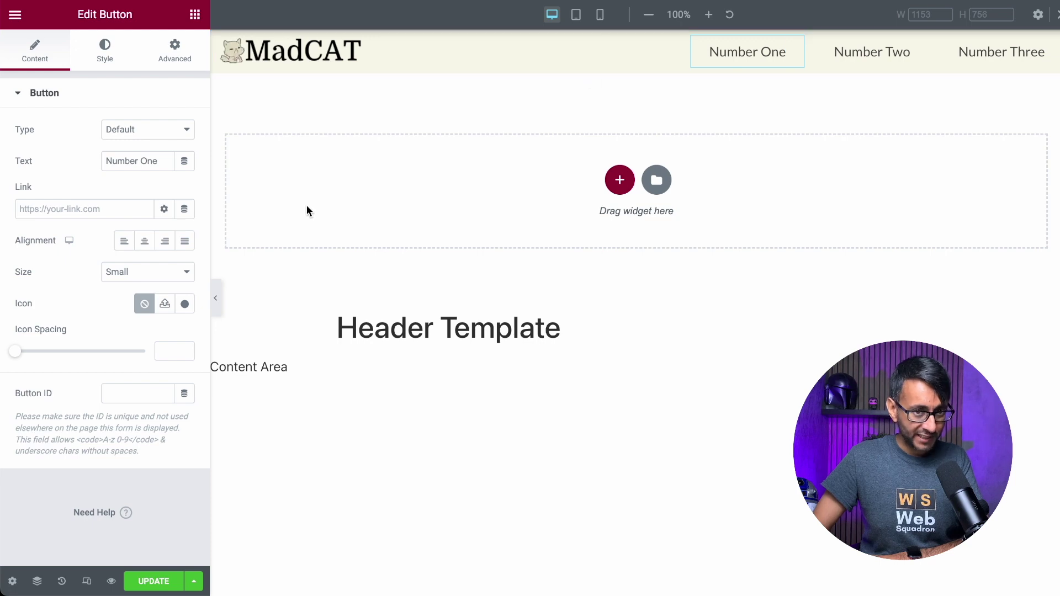
click(178, 57)
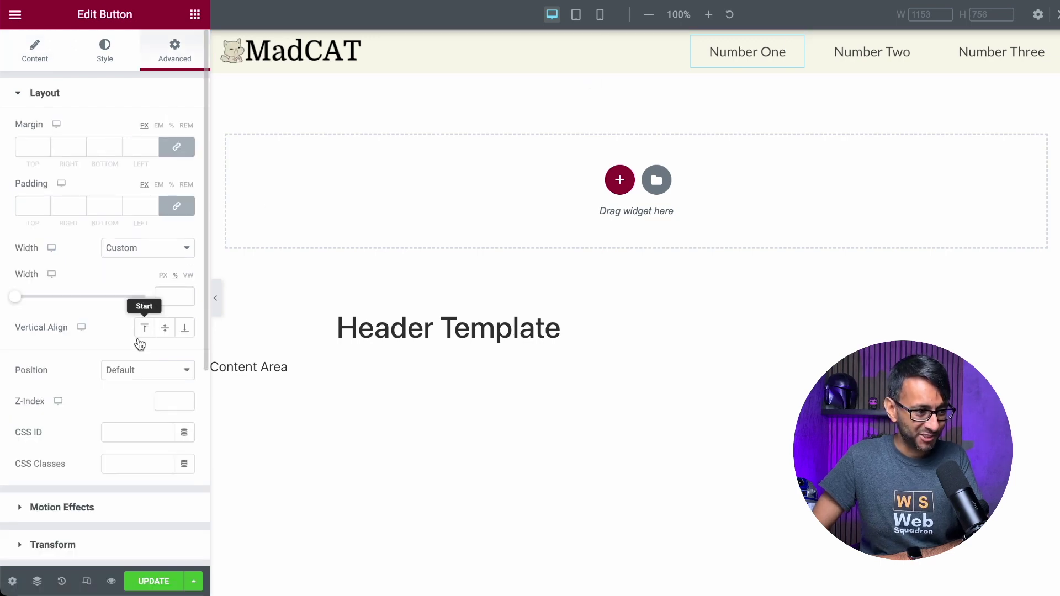
click(130, 463)
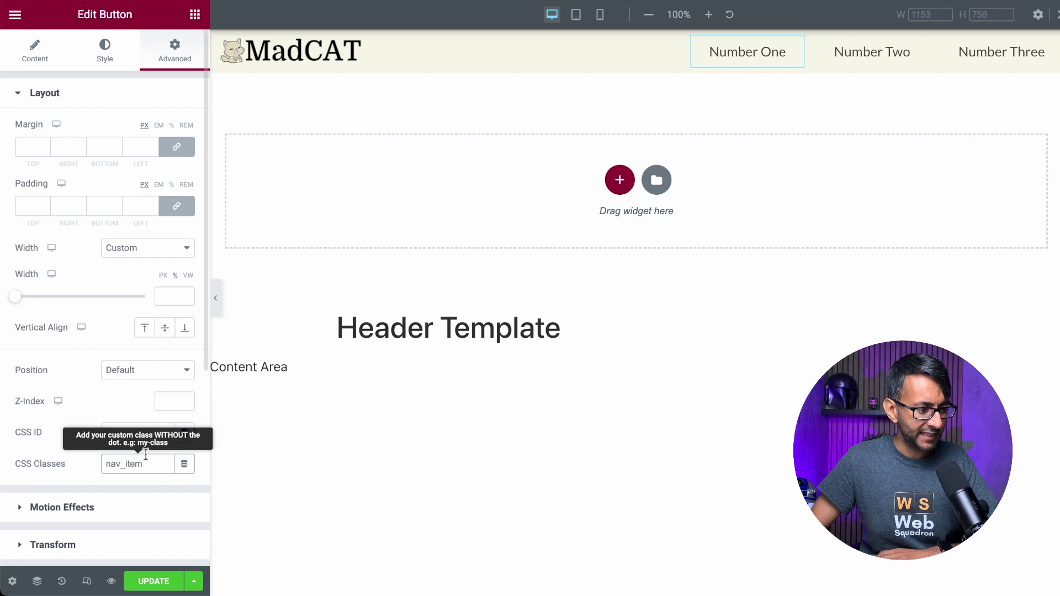
drag(146, 468, 80, 471)
key(ctrl+c)
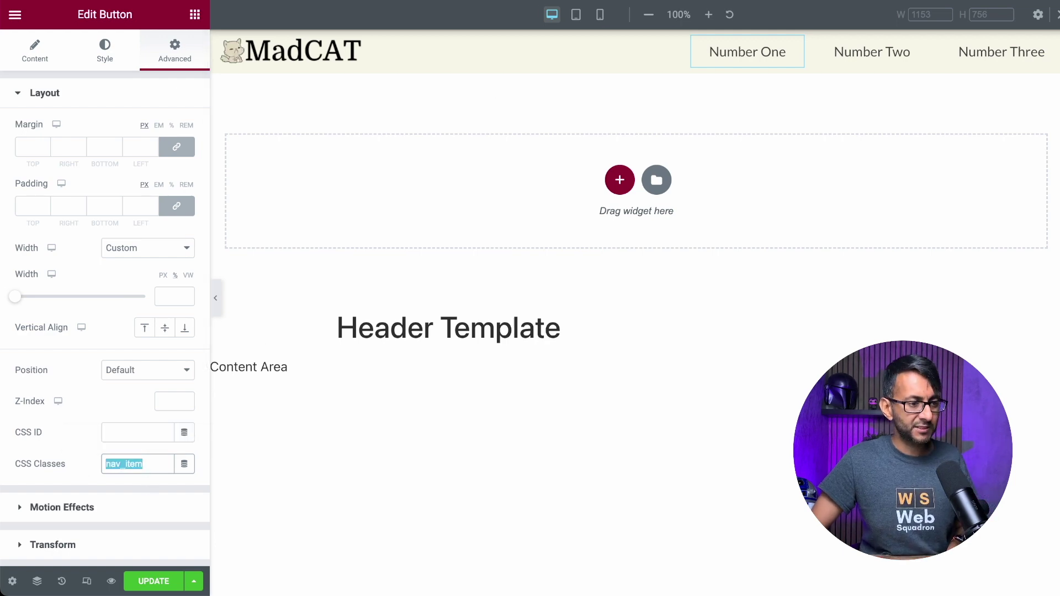
Paste nav_item into the CSS Classes of the Number Two and Number Three buttons
click(872, 51)
click(174, 50)
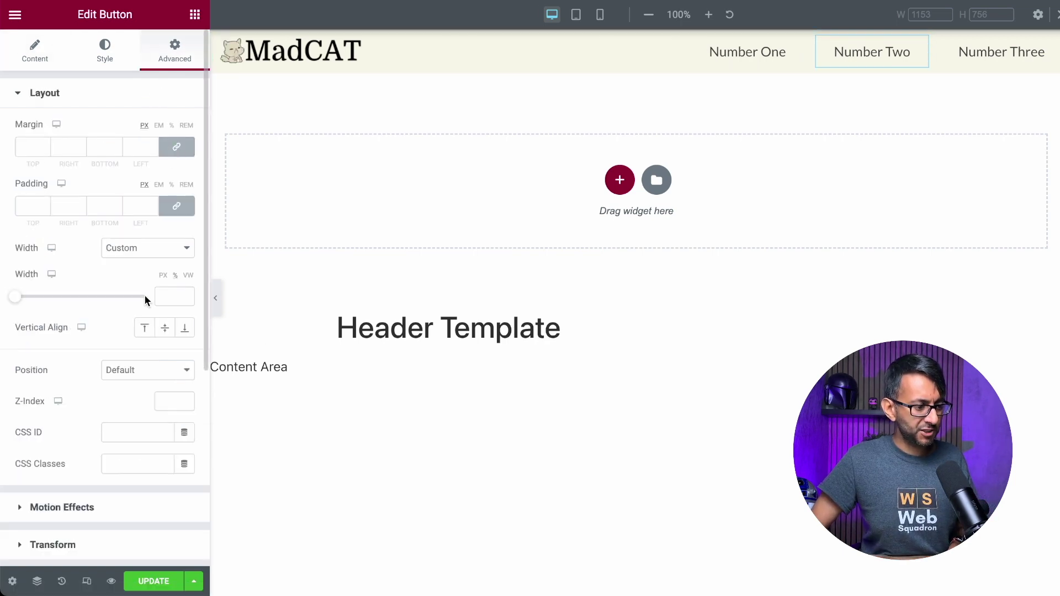
click(121, 464)
key(ctrl+v)
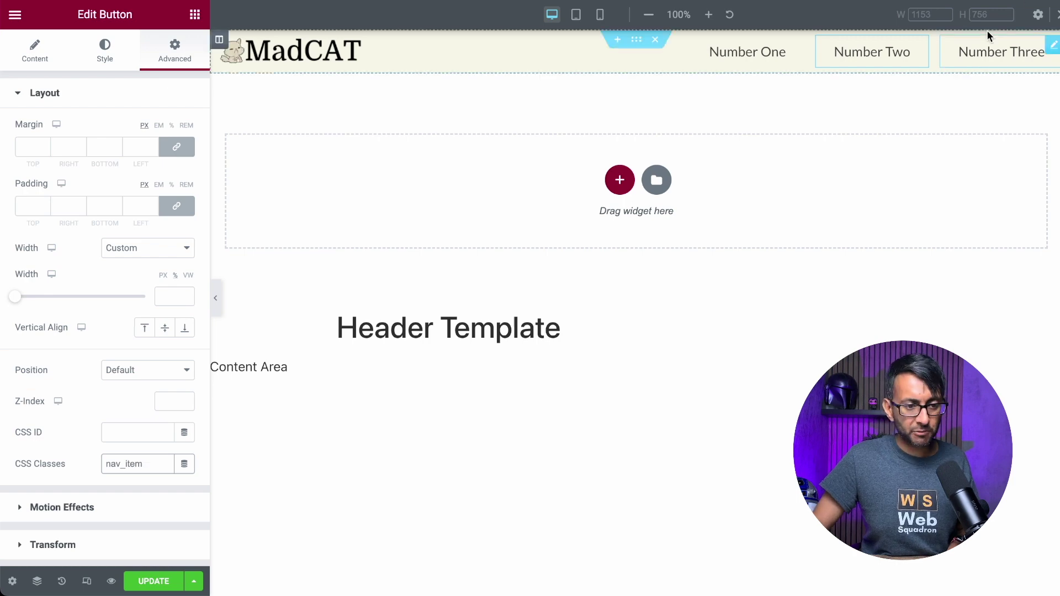
click(1005, 50)
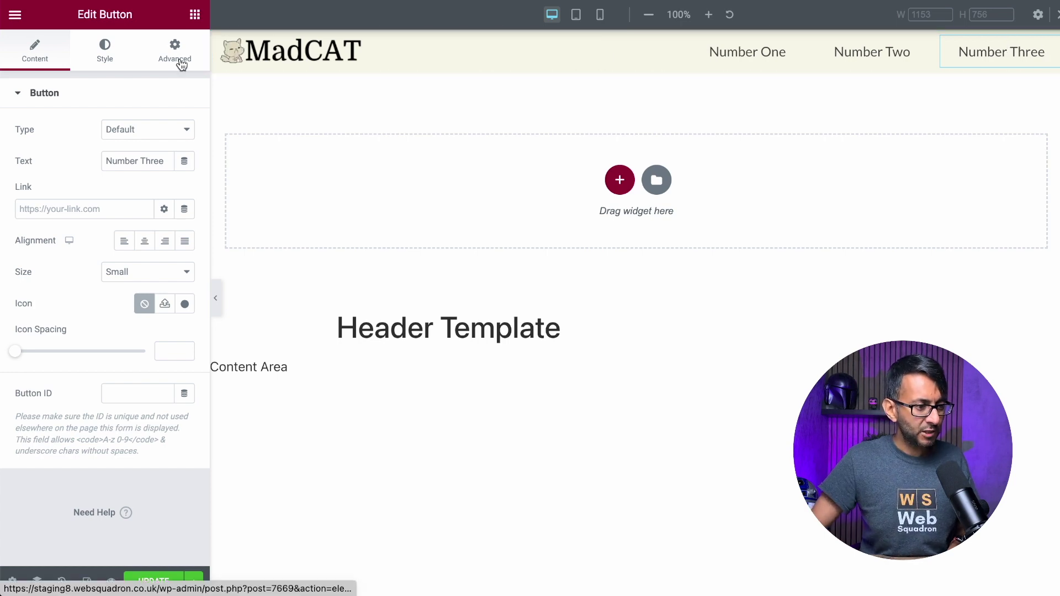
click(175, 50)
click(123, 464)
key(ctrl+v)
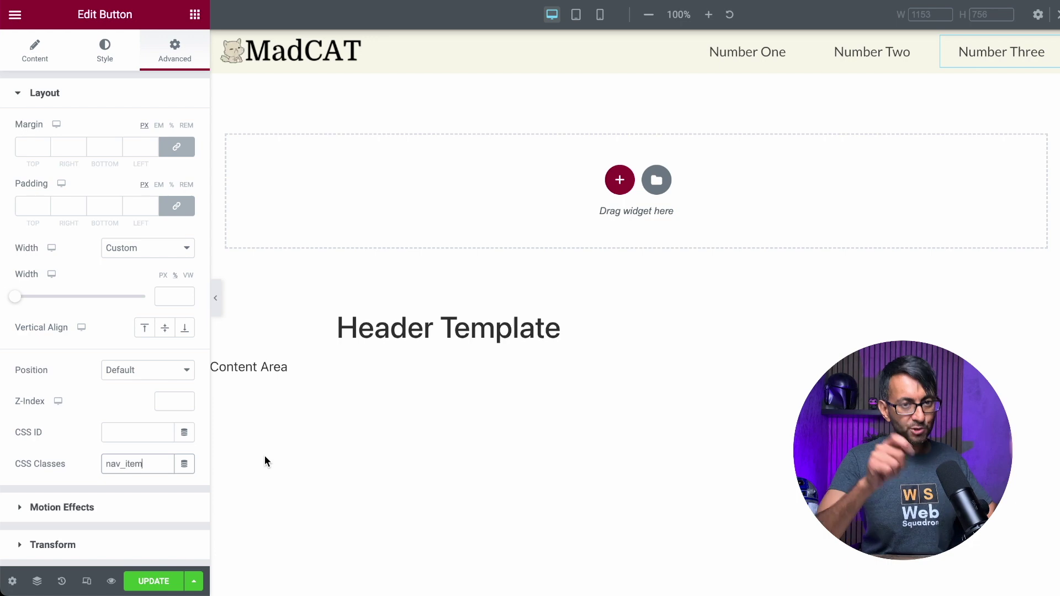
Add an Inner Section to the header and move it just below Number One in the Navigator
click(195, 16)
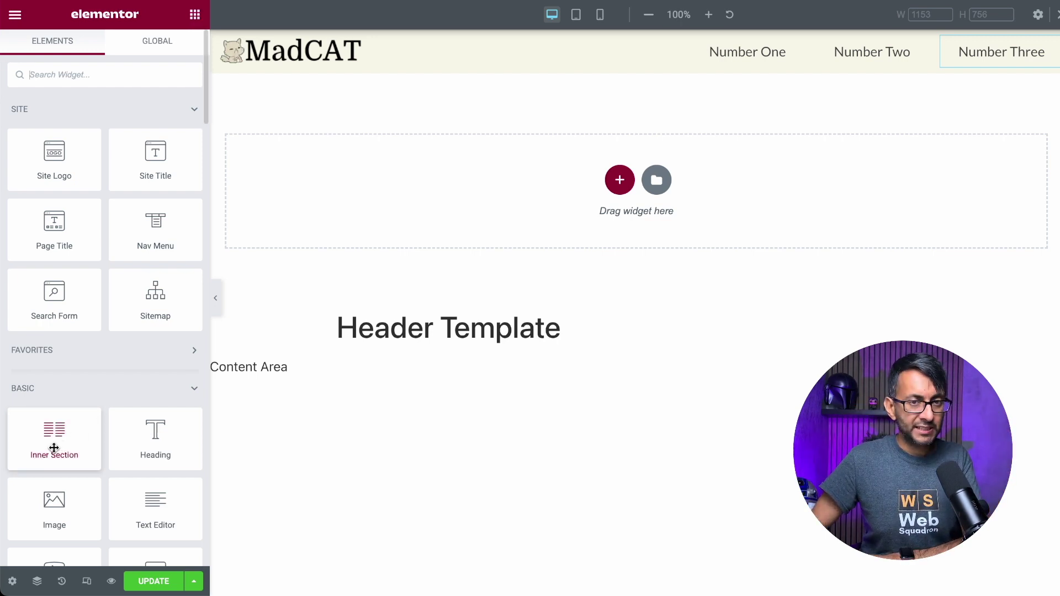
drag(55, 448, 766, 78)
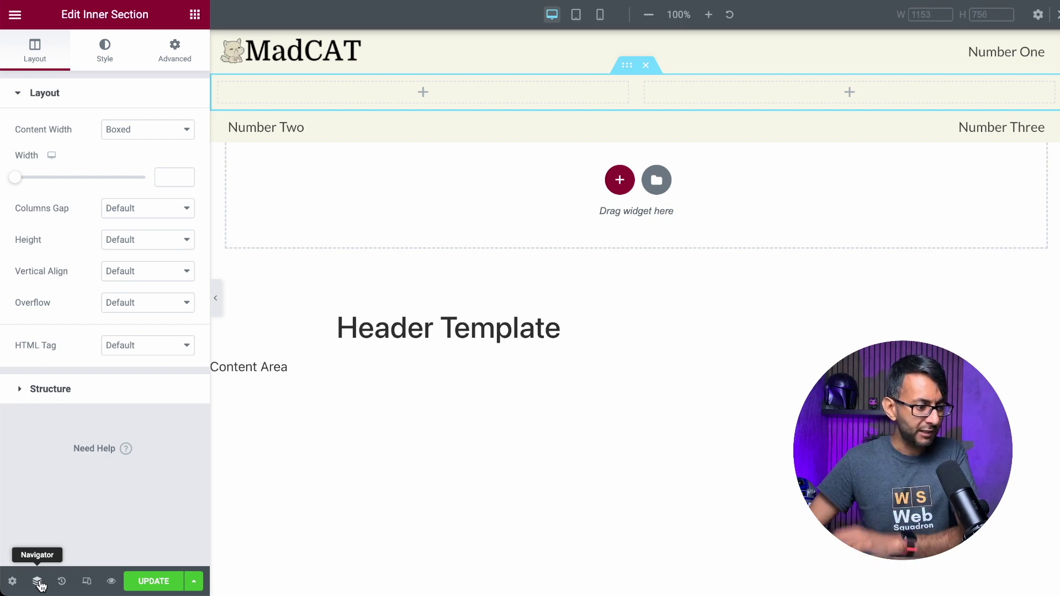
click(37, 581)
drag(966, 88, 513, 83)
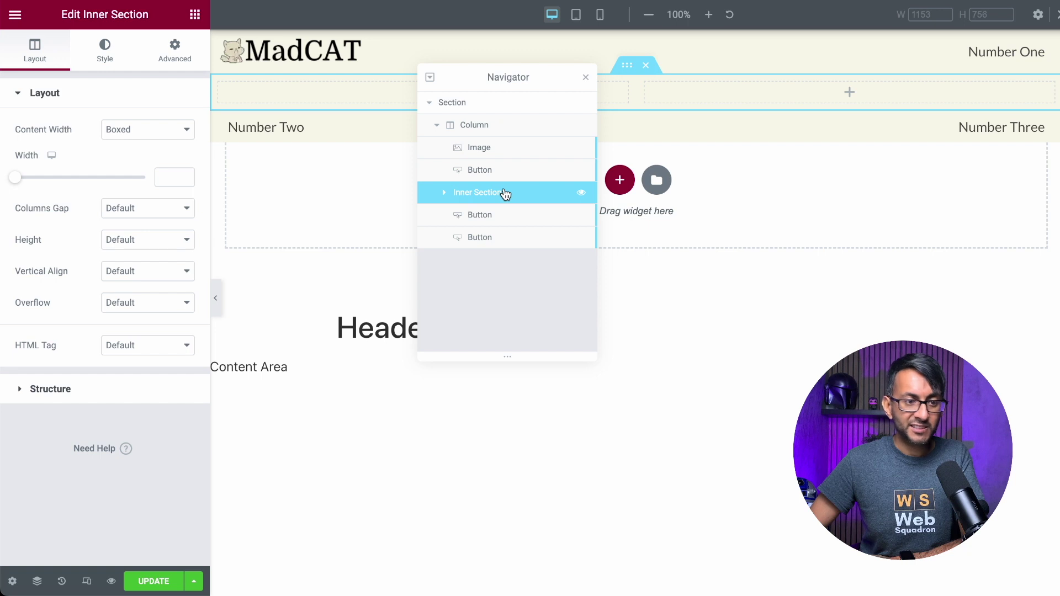
mouse_move(505, 194)
mouse_down()
mouse_move(509, 184)
mouse_move(480, 194)
mouse_move(489, 182)
mouse_move(491, 237)
mouse_move(491, 208)
mouse_move(511, 215)
mouse_move(515, 187)
mouse_up()
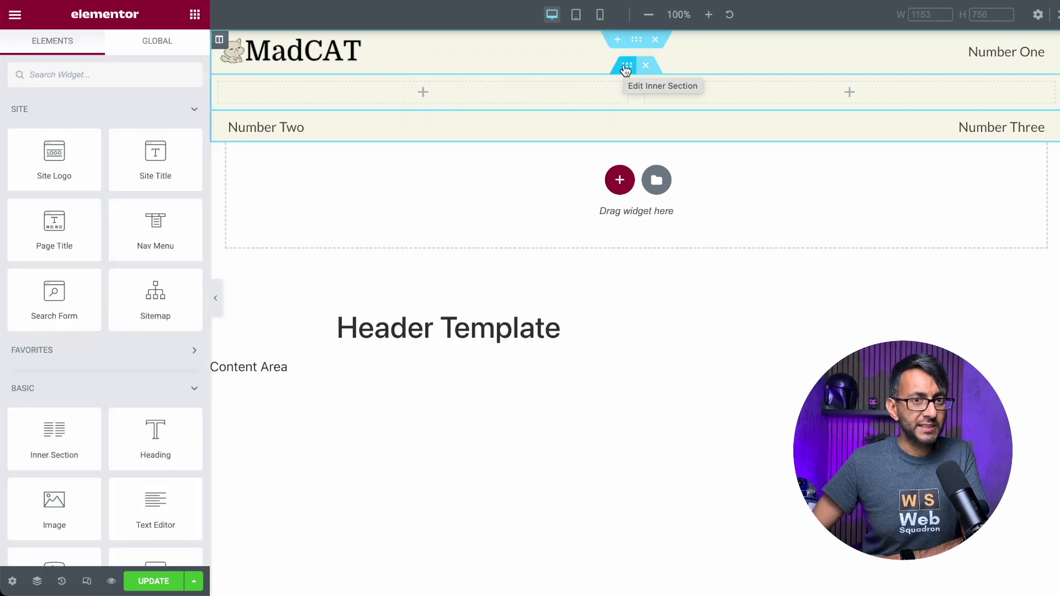
click(625, 67)
Make the inner section Full Width with No Gap and unlinked zero top/bottom margins
click(142, 130)
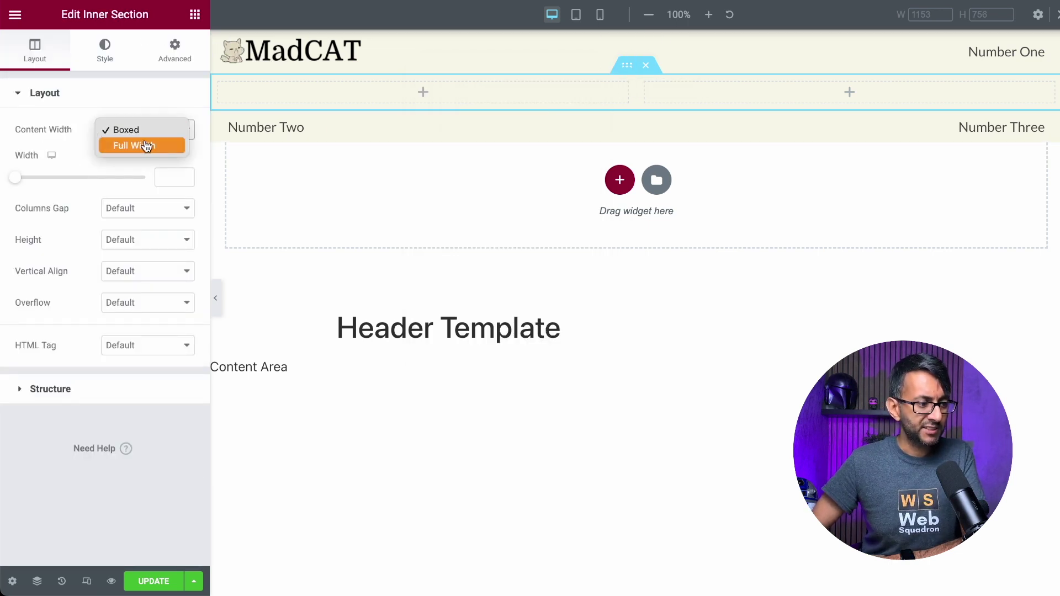
click(146, 146)
click(154, 161)
click(157, 176)
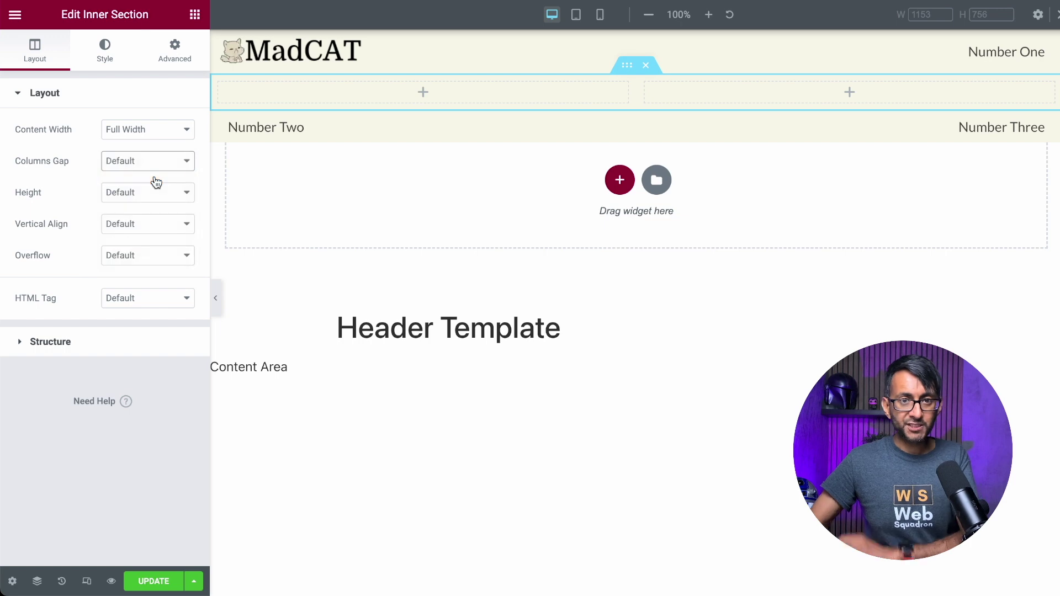
click(175, 49)
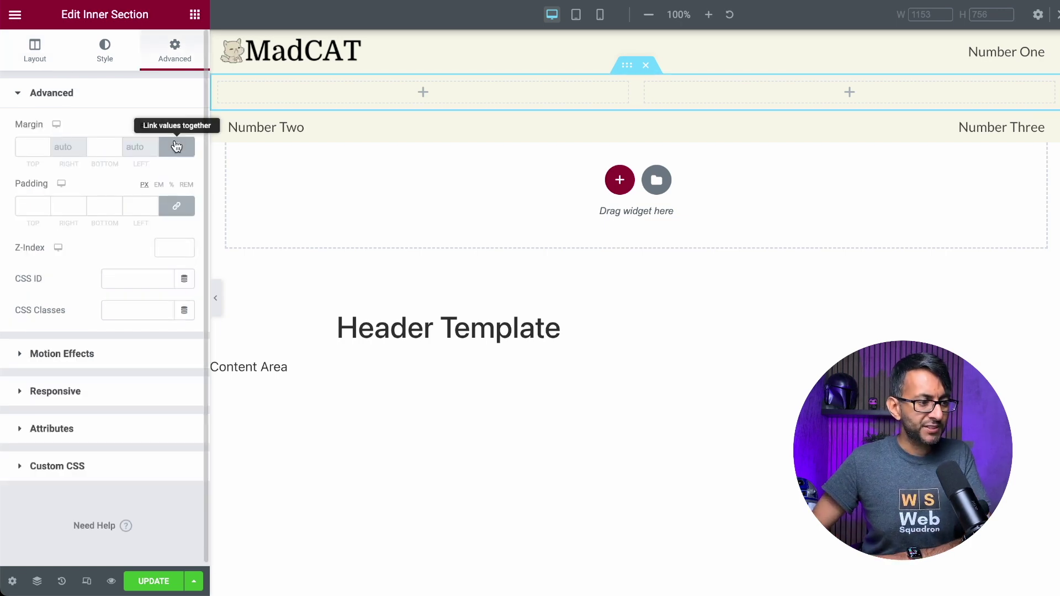
click(176, 147)
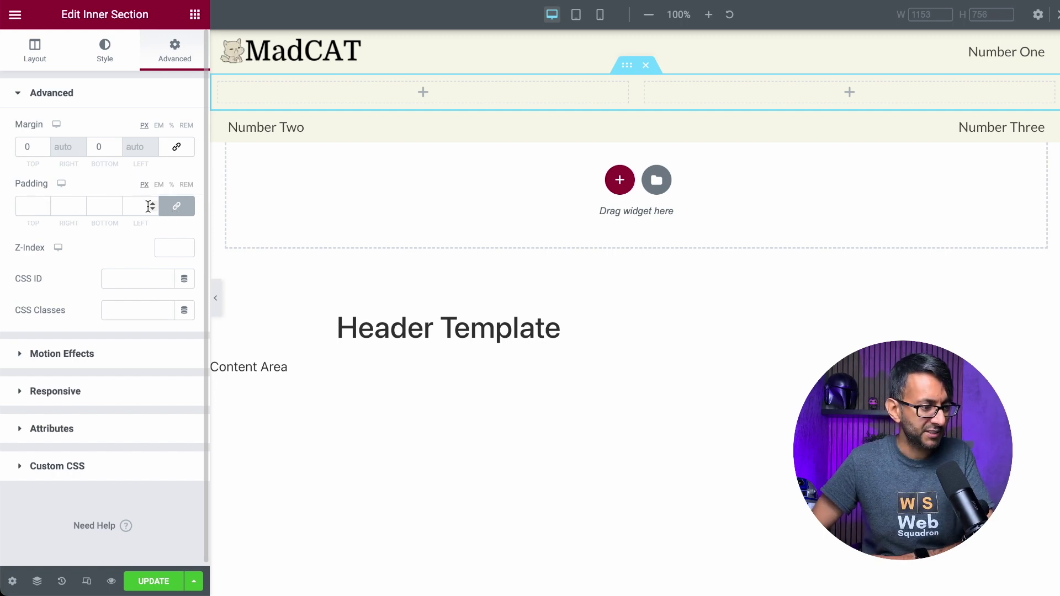
Set the inner section's padding to 15 top, 25 right, 20 bottom, 25 left
click(176, 205)
drag(36, 206, 2, 203)
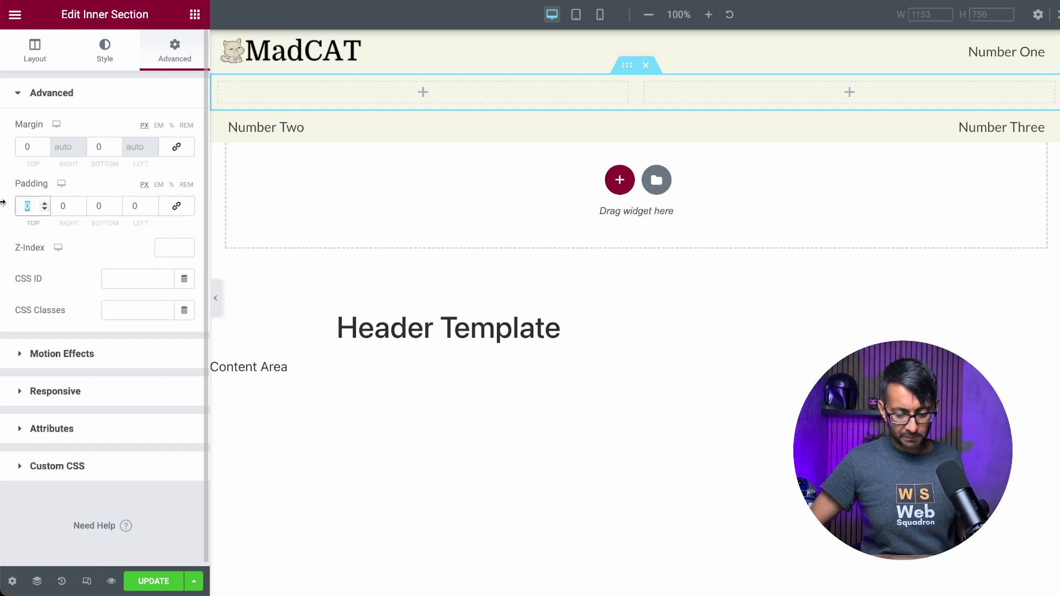
text(15)
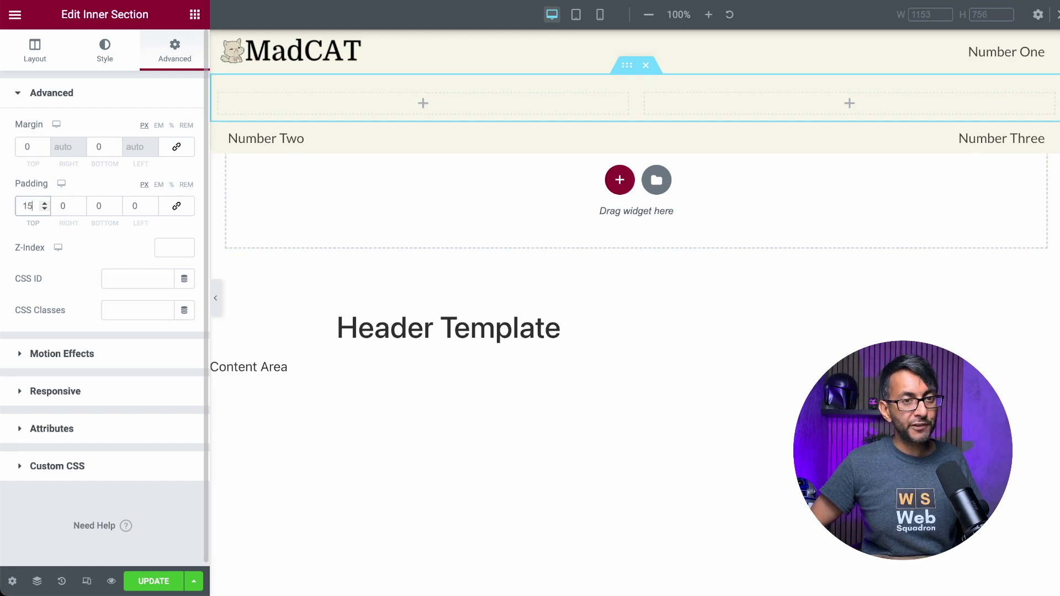
key(Tab)
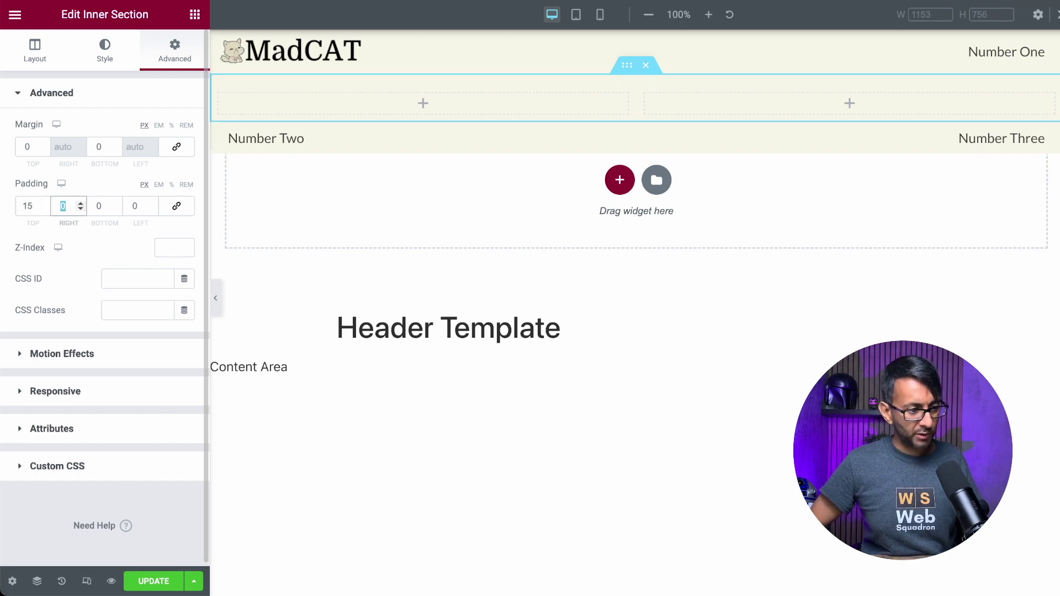
text(25)
key(Tab)
key(Tab)
text(25)
key(shift+Tab)
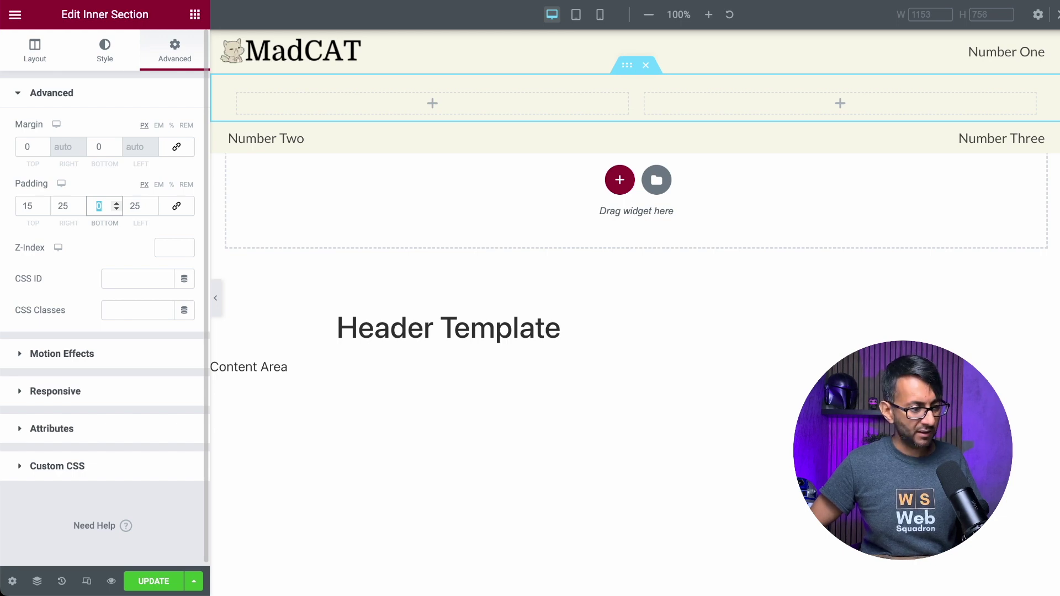
text(3)
key(BackSpace)
text(020)
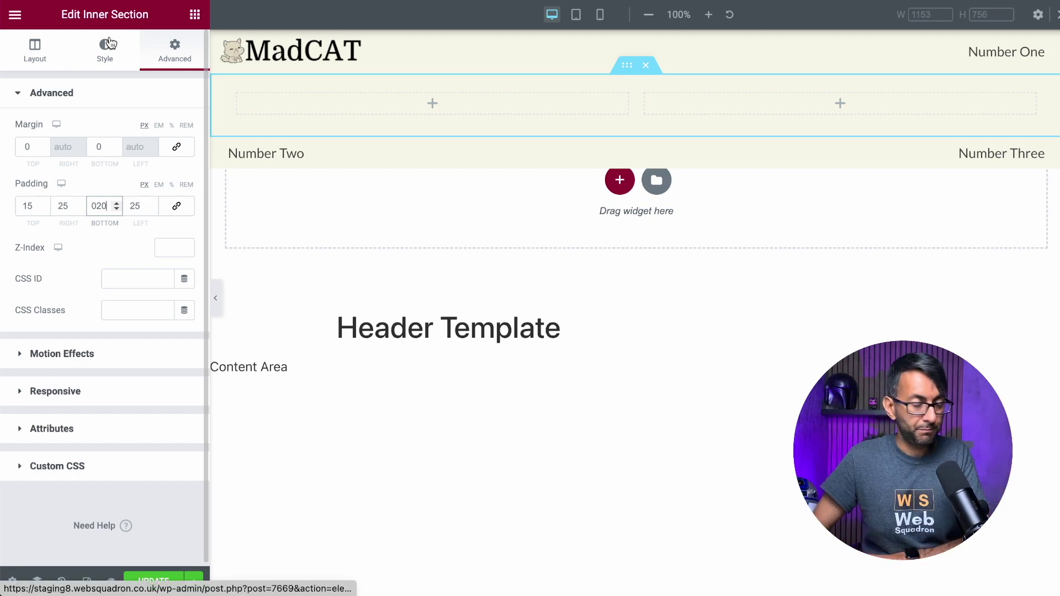
Search 'nav' and drop a Nav Menu widget into the inner section's right column
click(195, 15)
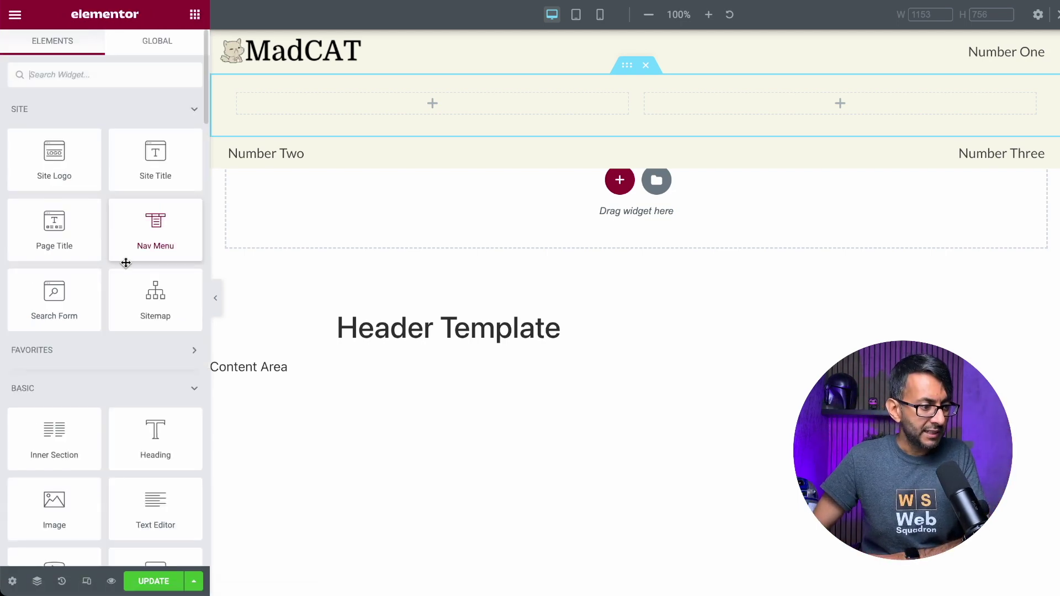
click(71, 76)
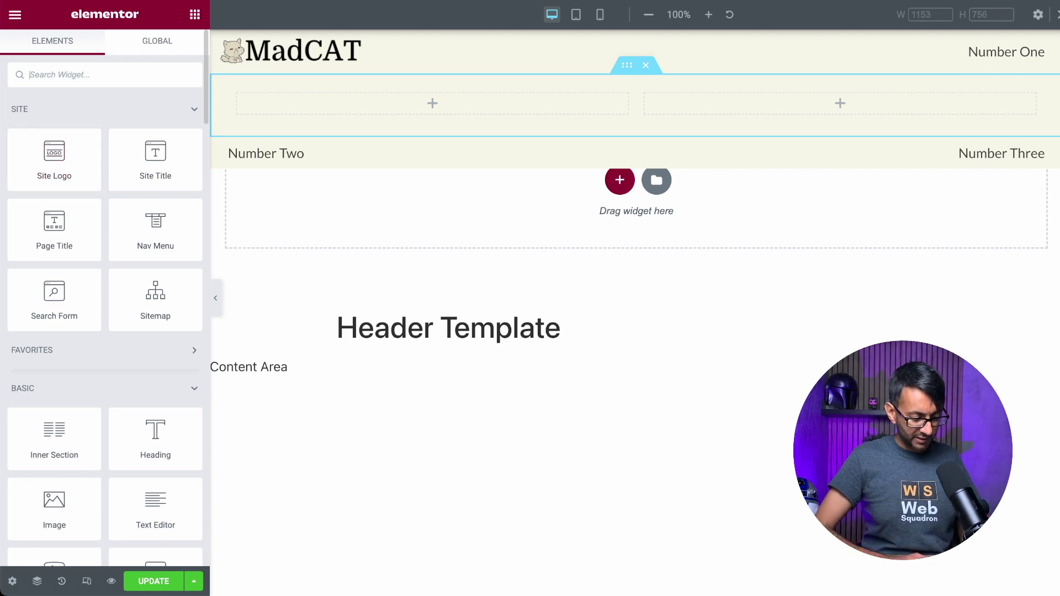
text(nav)
drag(32, 137, 1025, 106)
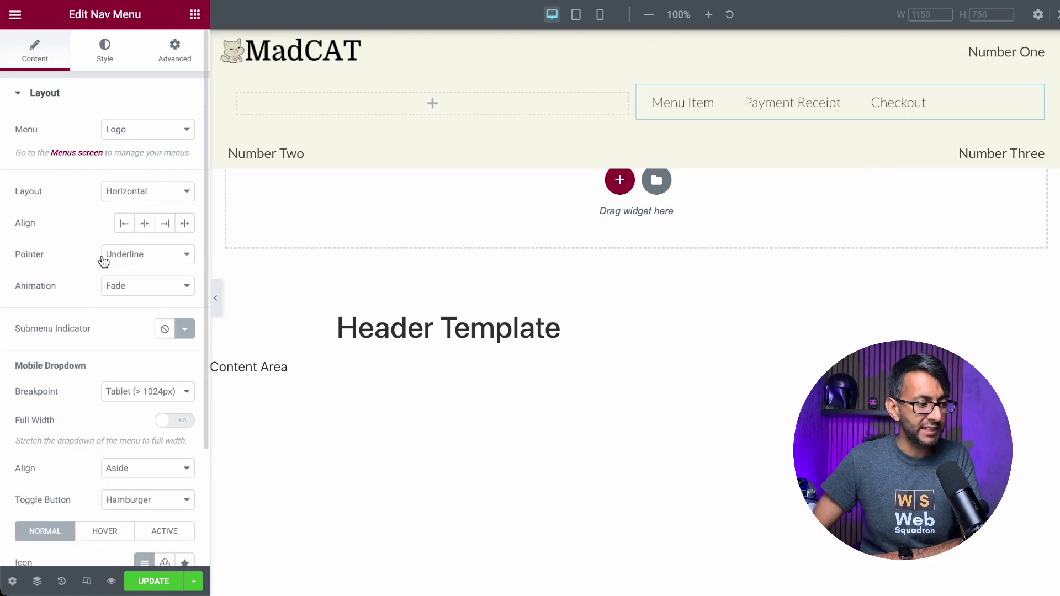
Set the Nav Menu to Vertical layout, Breakpoint None, aligned right
click(165, 192)
click(165, 211)
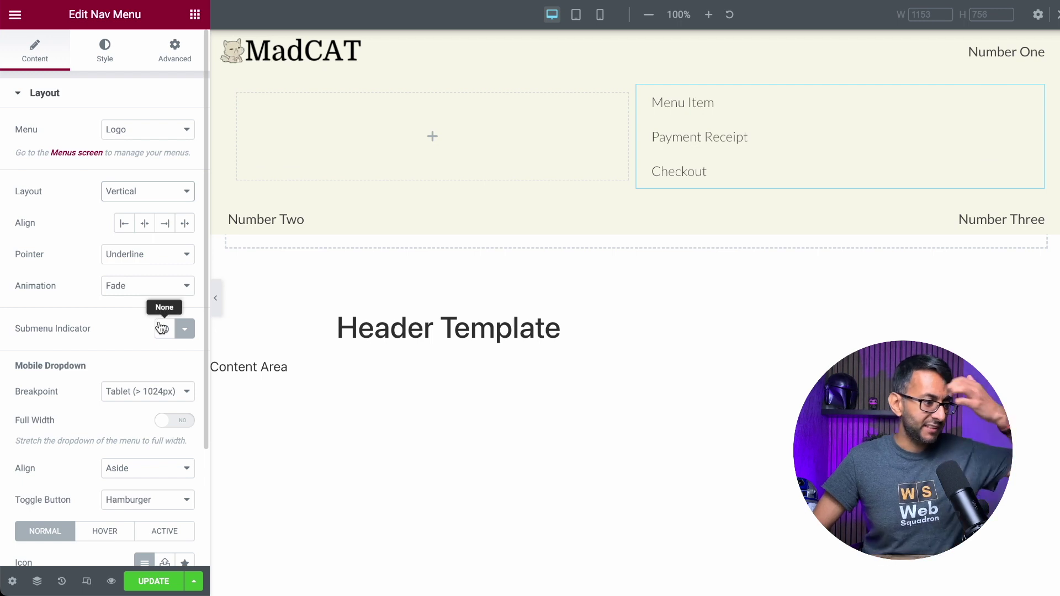
click(165, 391)
click(161, 408)
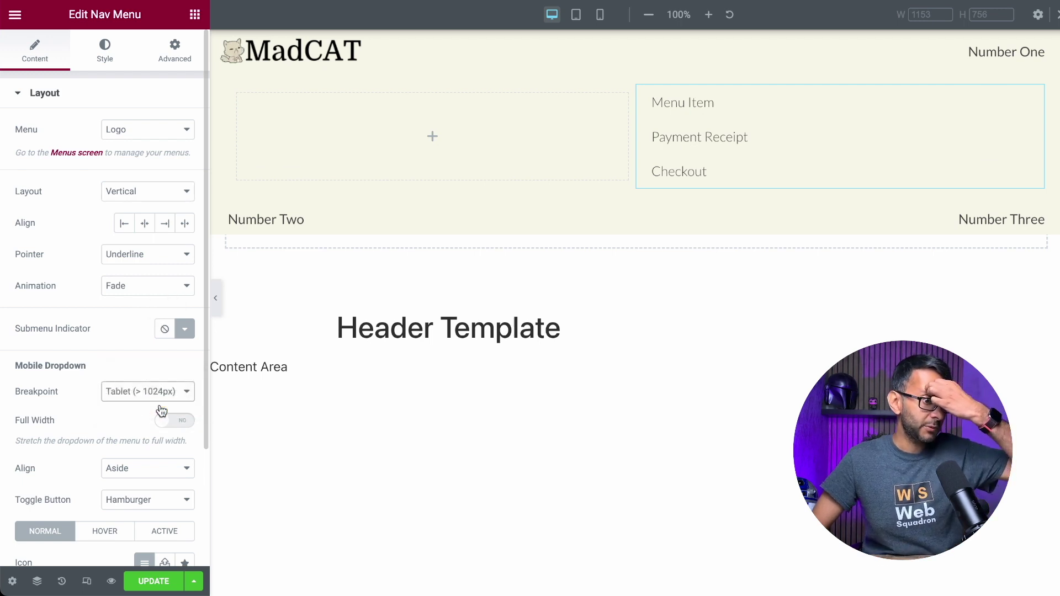
click(171, 227)
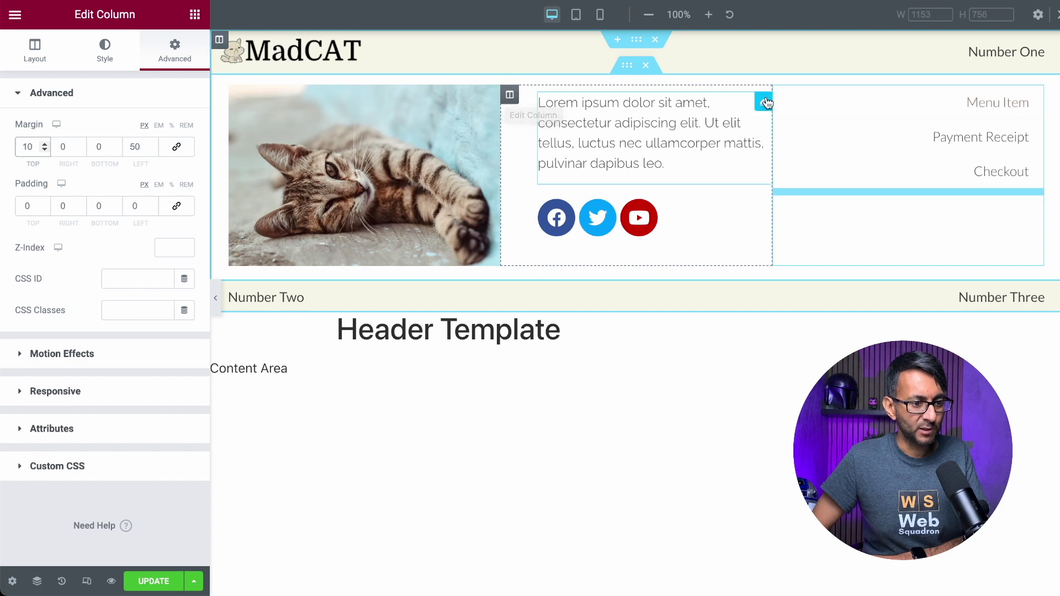
click(216, 298)
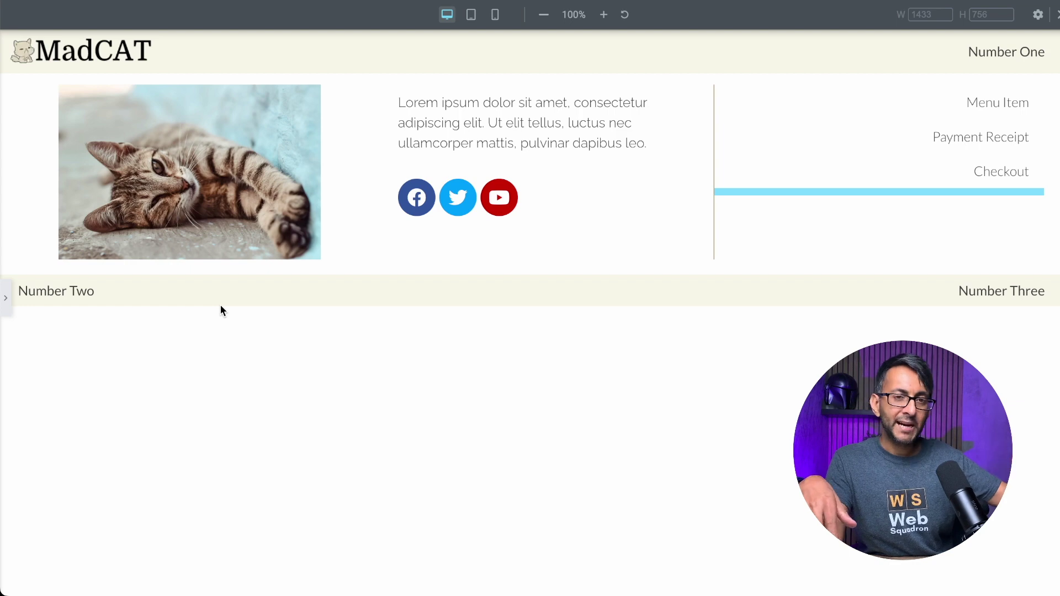
key(ctrl+p)
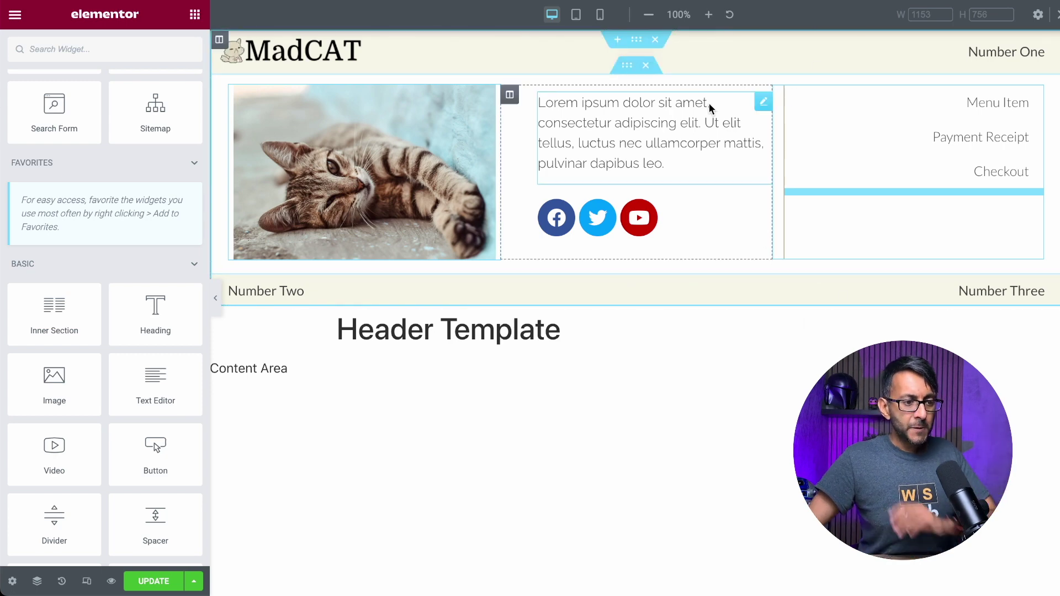
Enter menu_content in the header inner section's Advanced CSS Classes field
click(629, 70)
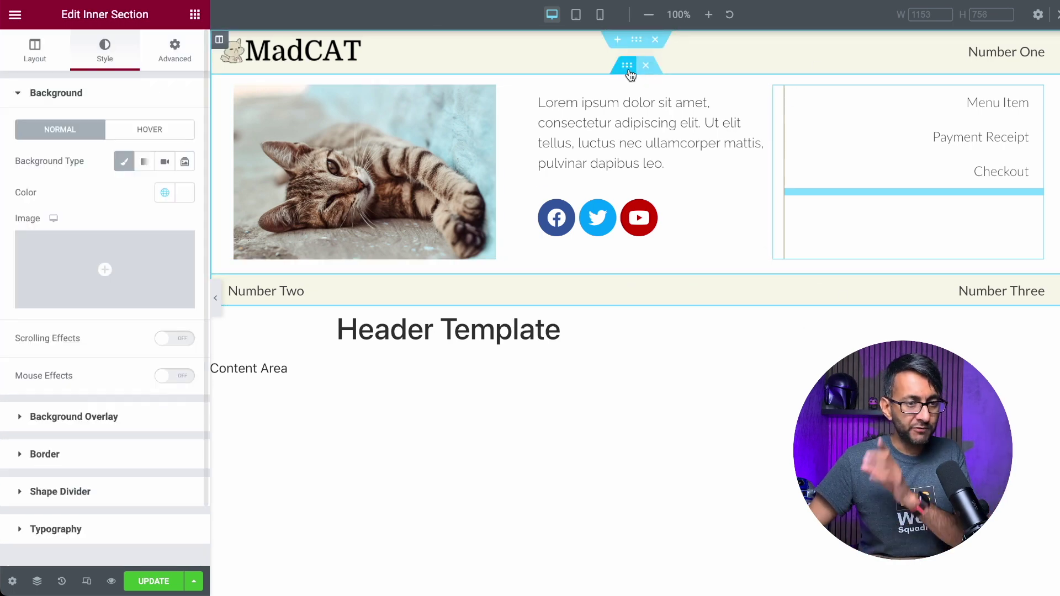
click(175, 51)
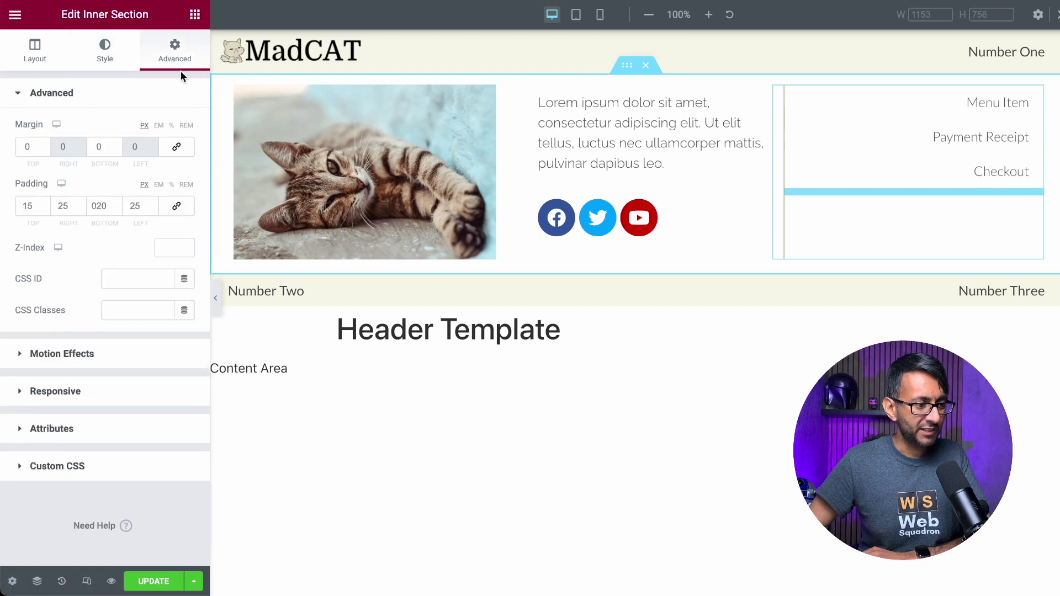
click(130, 307)
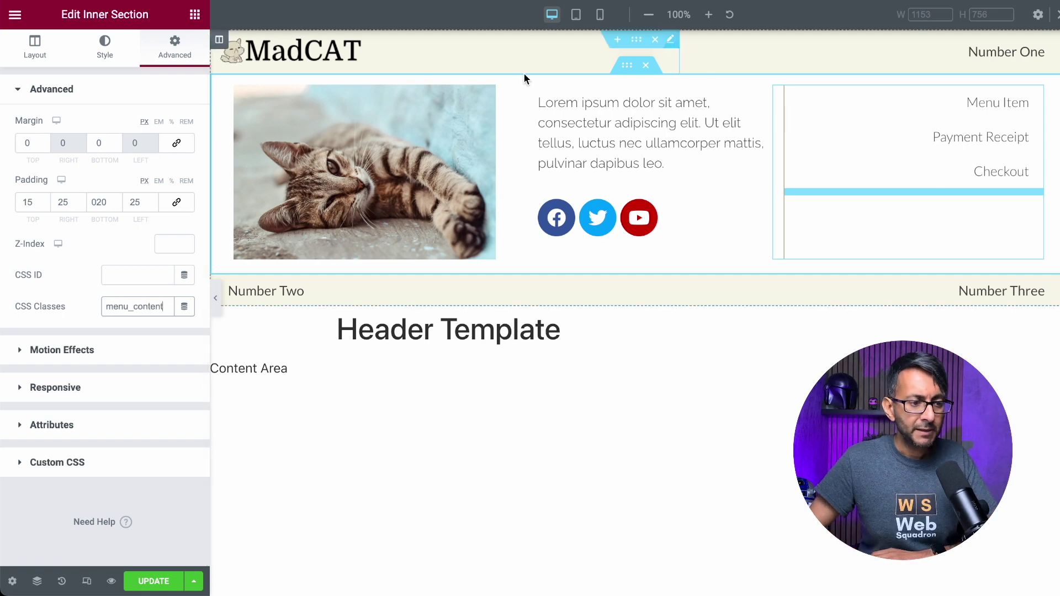
Duplicate the mega-menu inner section twice to get three stacked copies
right_click(626, 75)
click(657, 105)
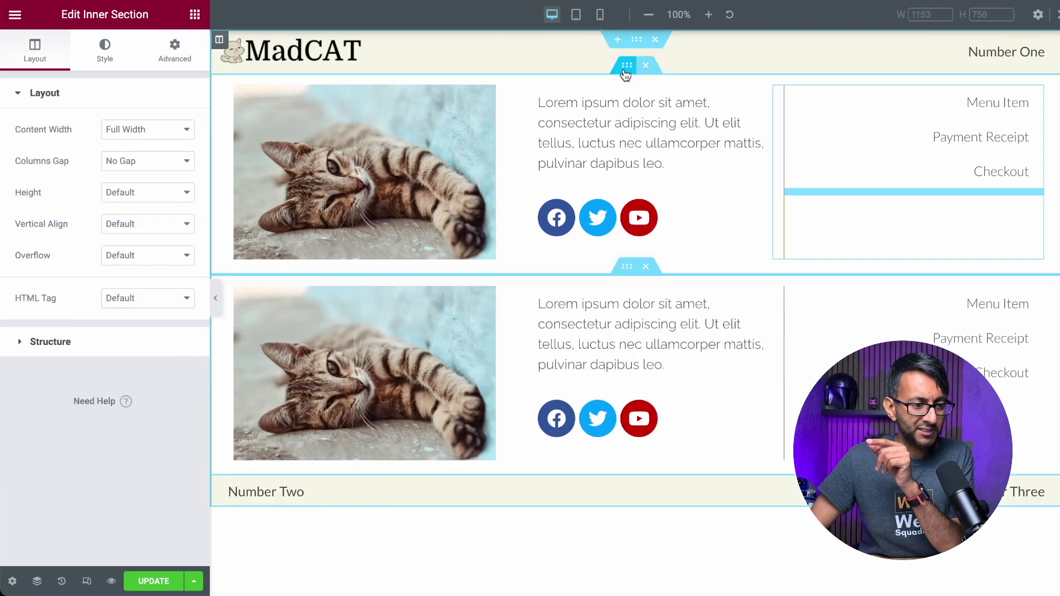
right_click(627, 267)
click(660, 300)
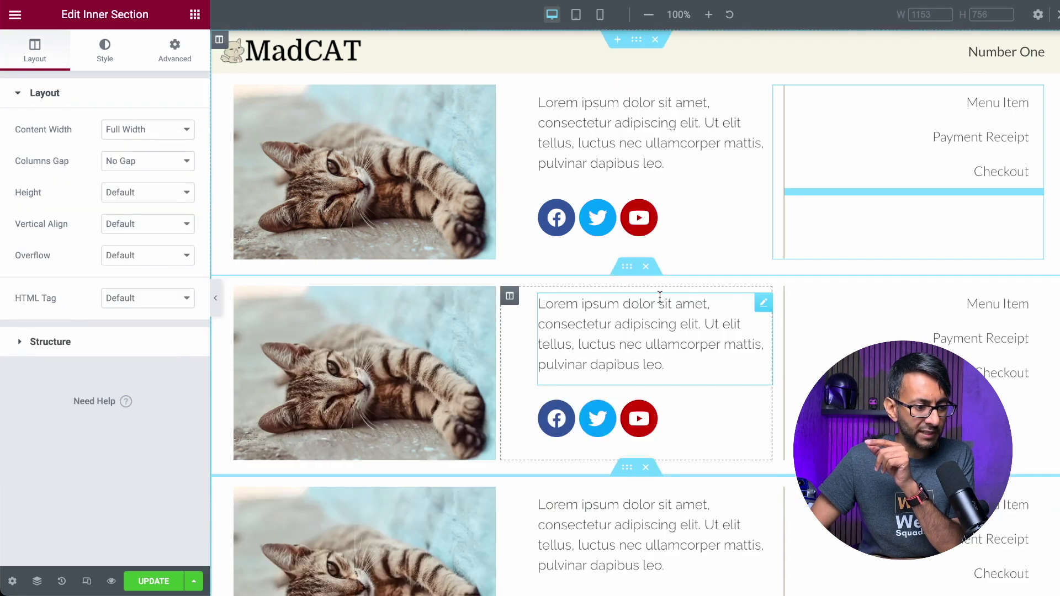
Give the middle inner section the peach Accent global colour background
click(176, 59)
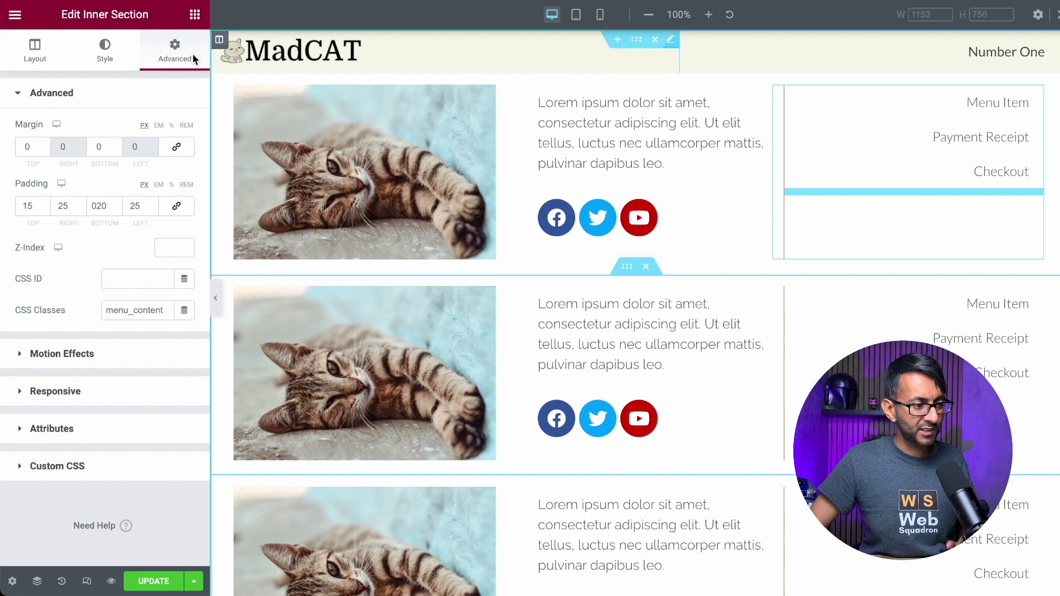
click(105, 49)
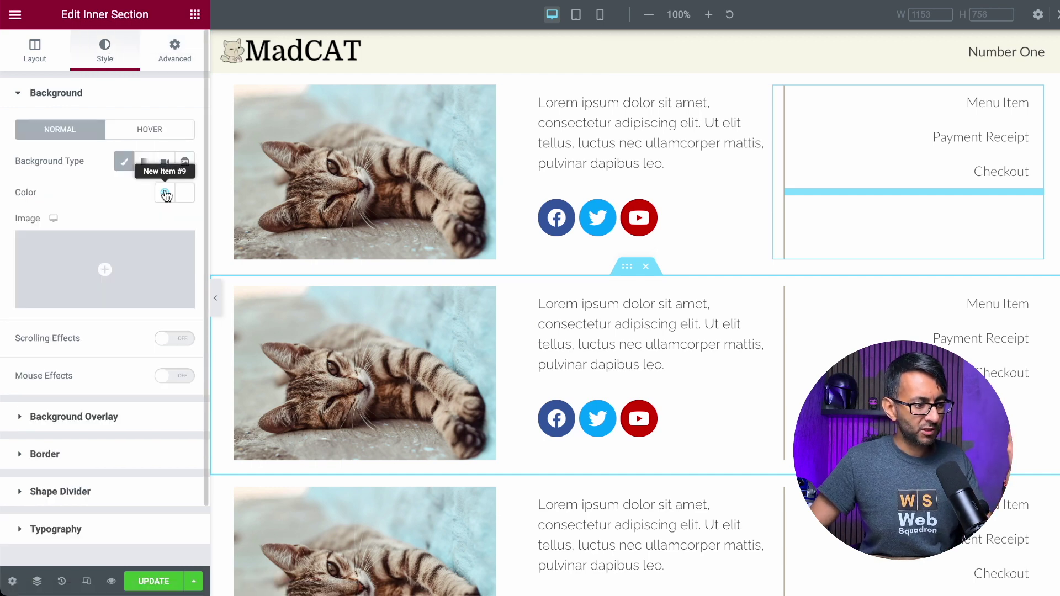
click(165, 193)
click(90, 270)
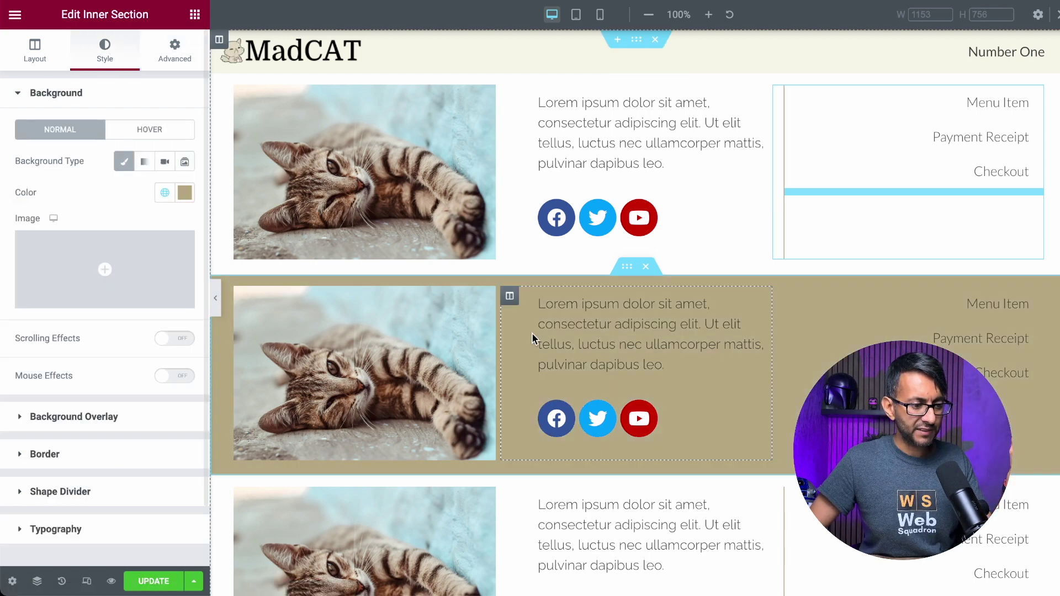
click(165, 193)
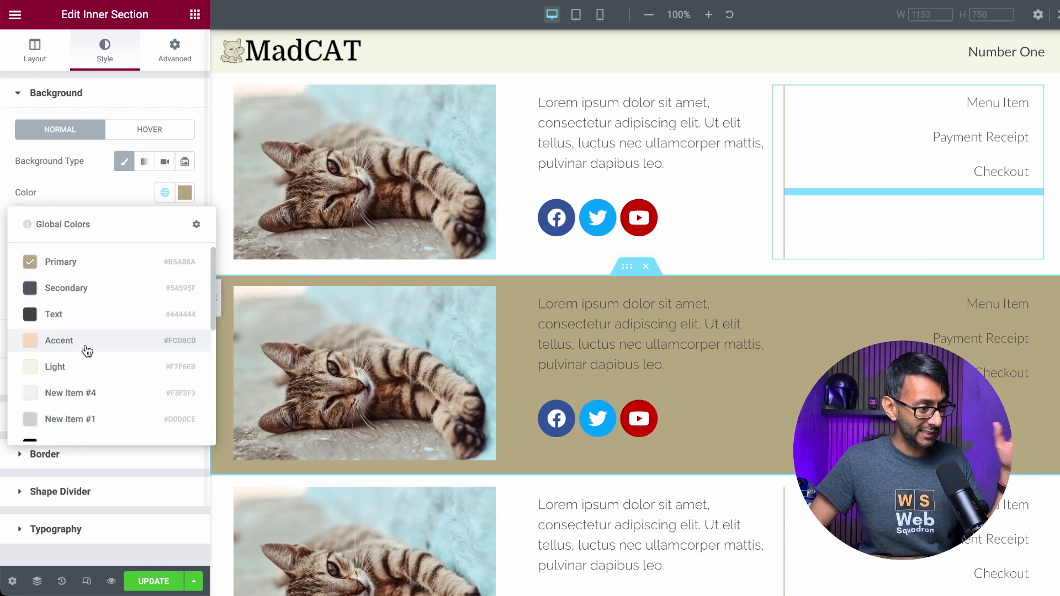
click(75, 343)
key(ctrl+i)
In the Navigator, move Number Two and Number Three each above its own mega-menu panel
click(504, 193)
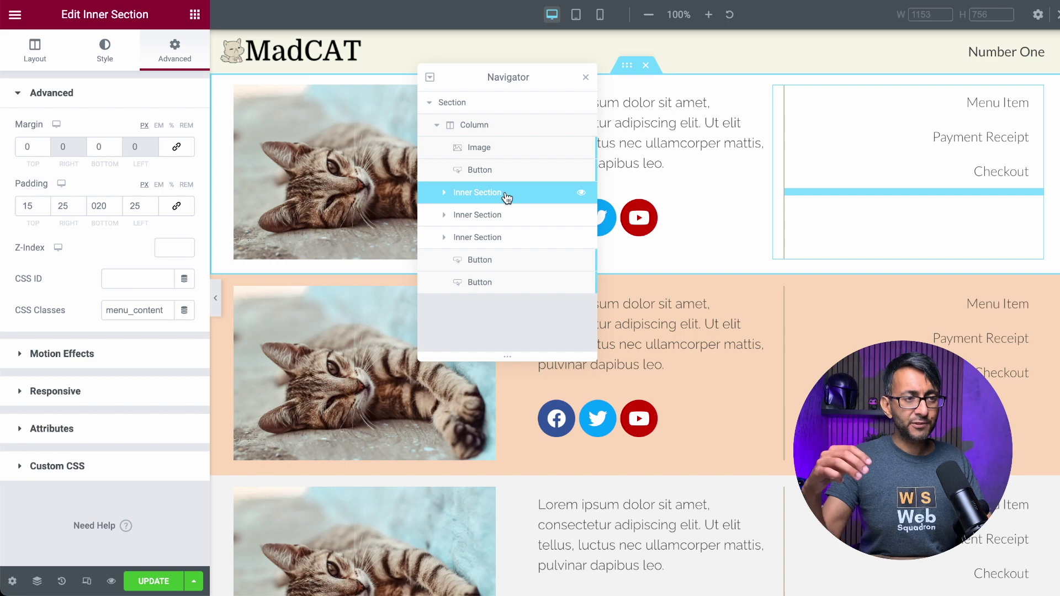
click(506, 259)
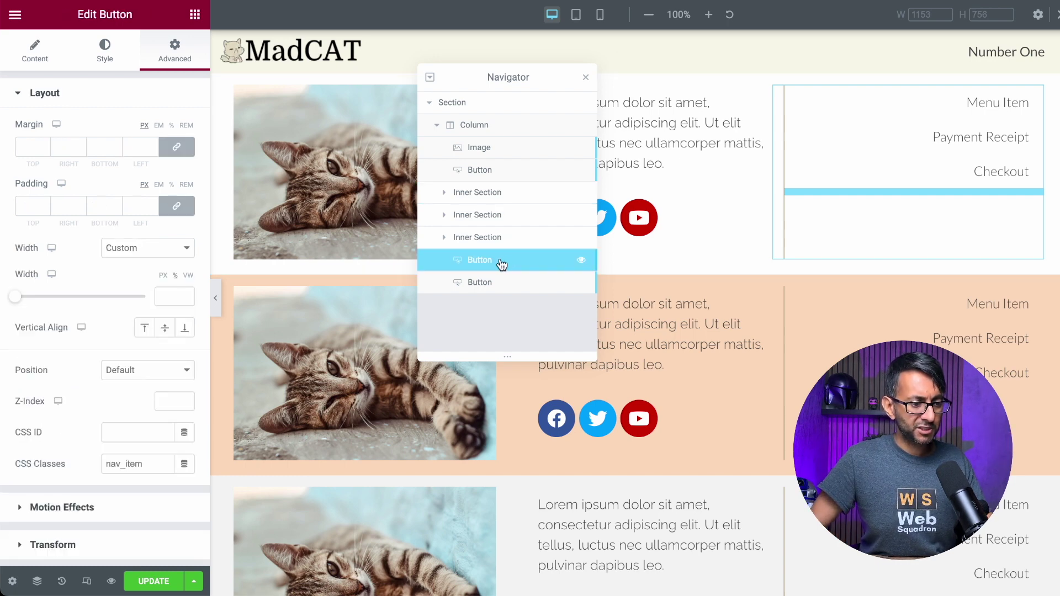
drag(502, 263, 507, 216)
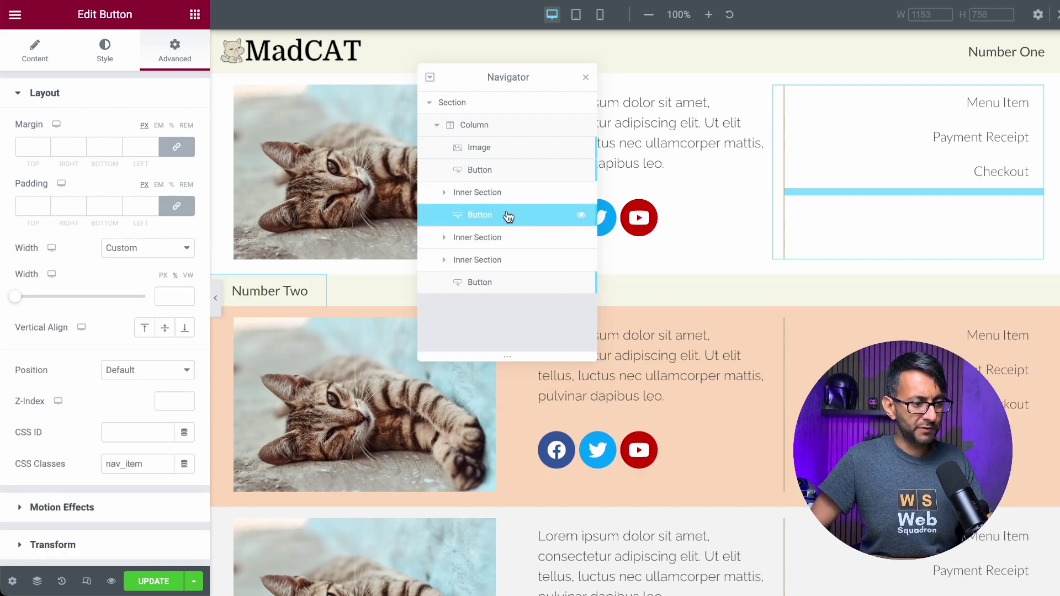
click(493, 286)
drag(493, 286, 500, 258)
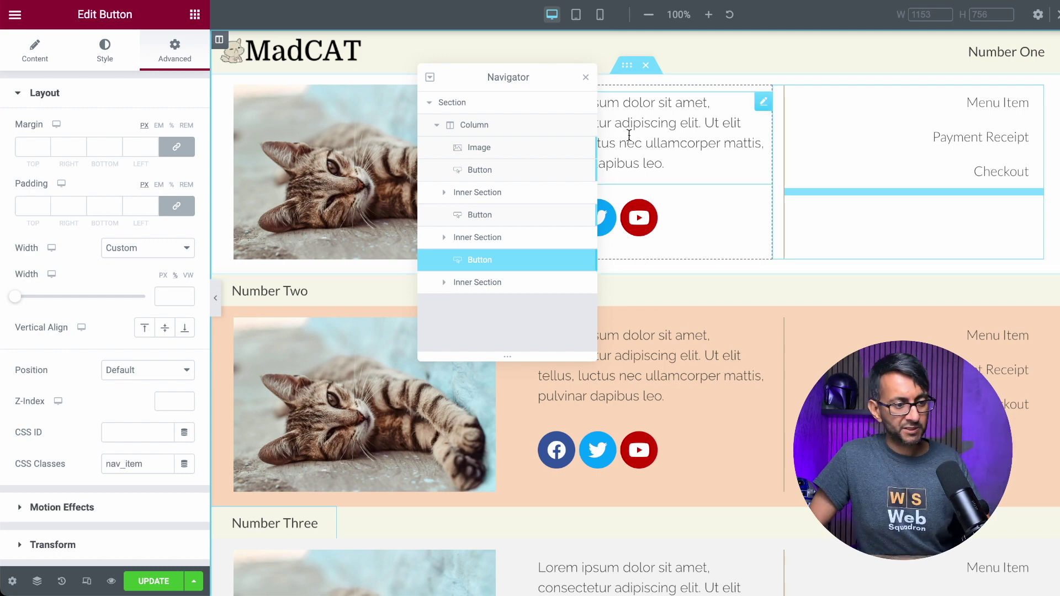
click(585, 77)
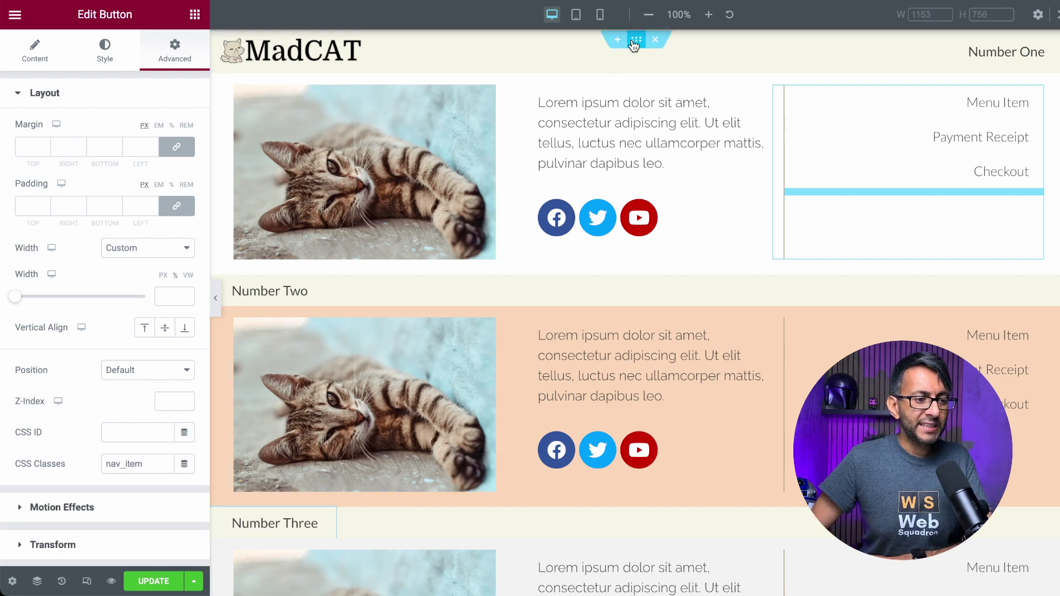
Set the header section's Motion Effects Sticky option to None
mouse_move(637, 44)
click(637, 44)
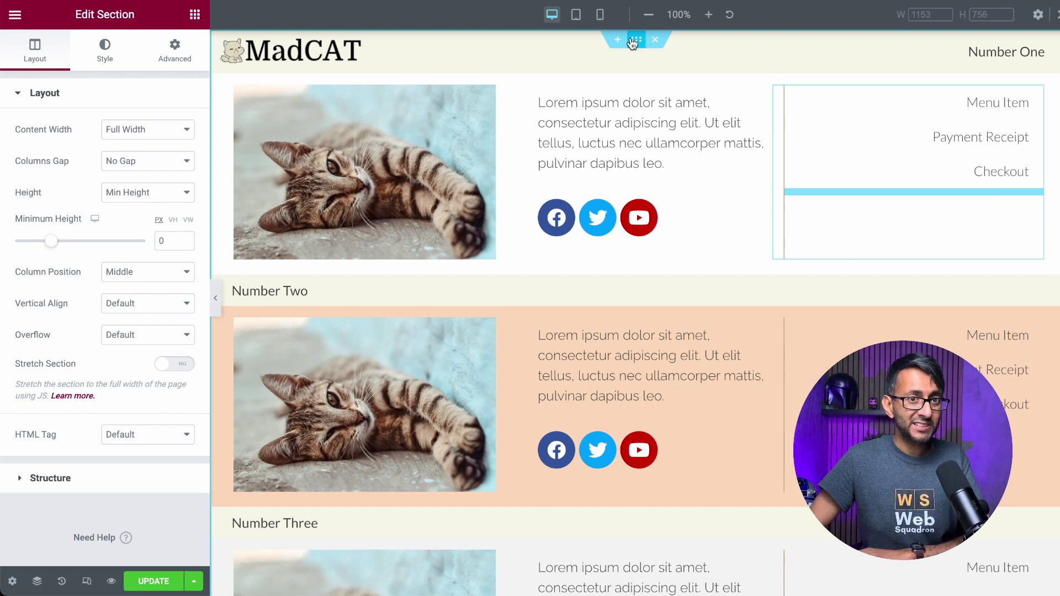
click(175, 53)
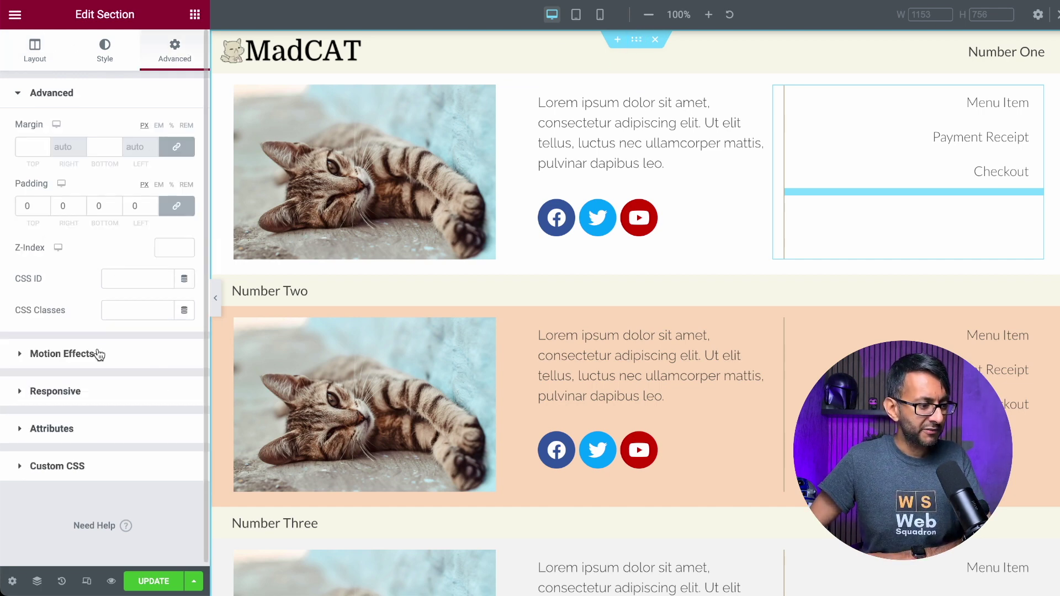
click(62, 354)
click(172, 205)
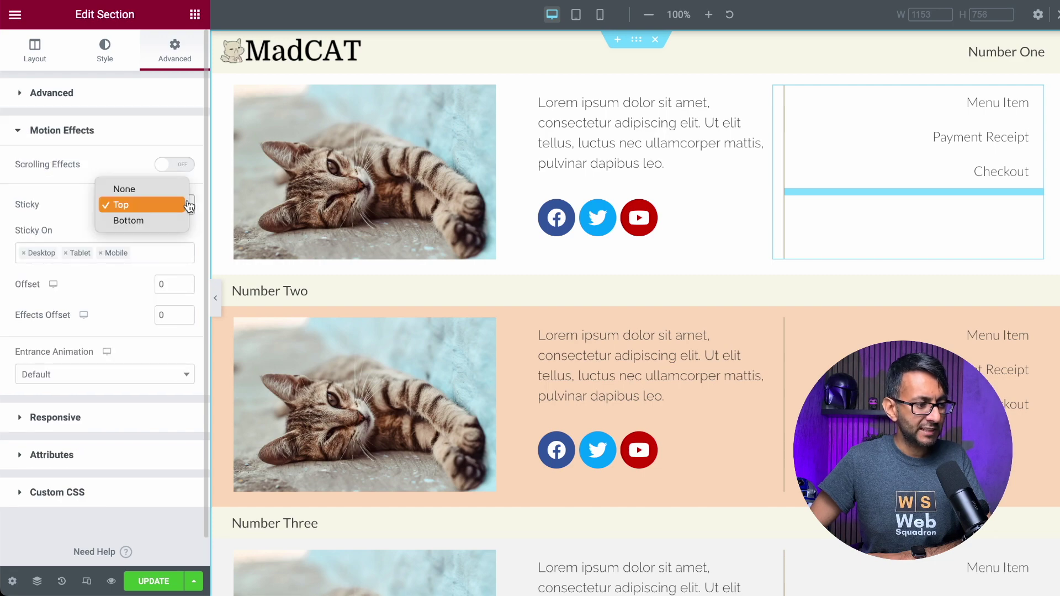
click(147, 189)
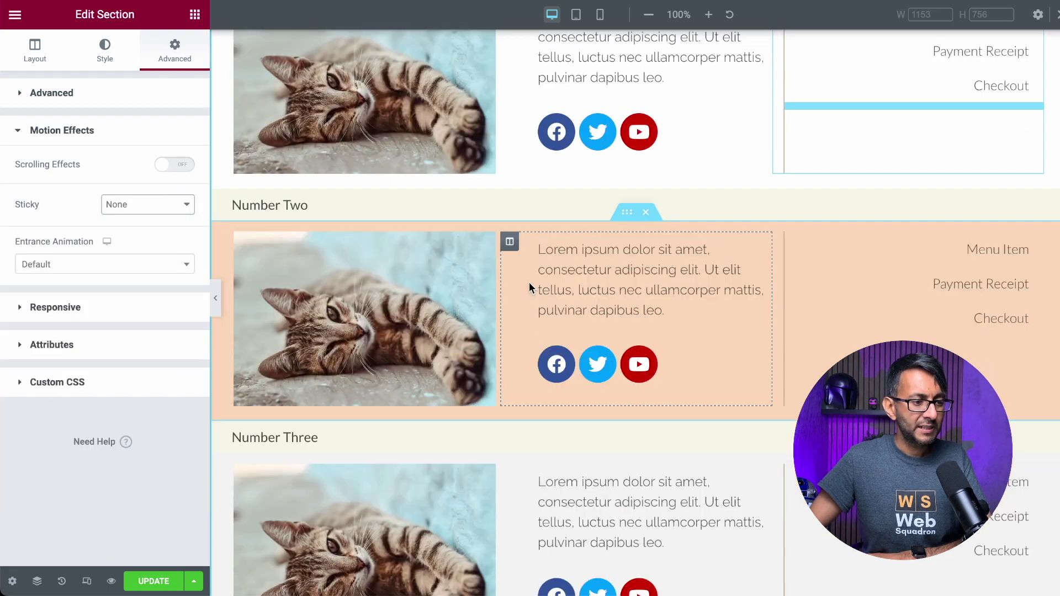
Select the second mega-menu panel's Nav Menu widget
scroll(552, 287, down, 8)
scroll(570, 294, up, 10)
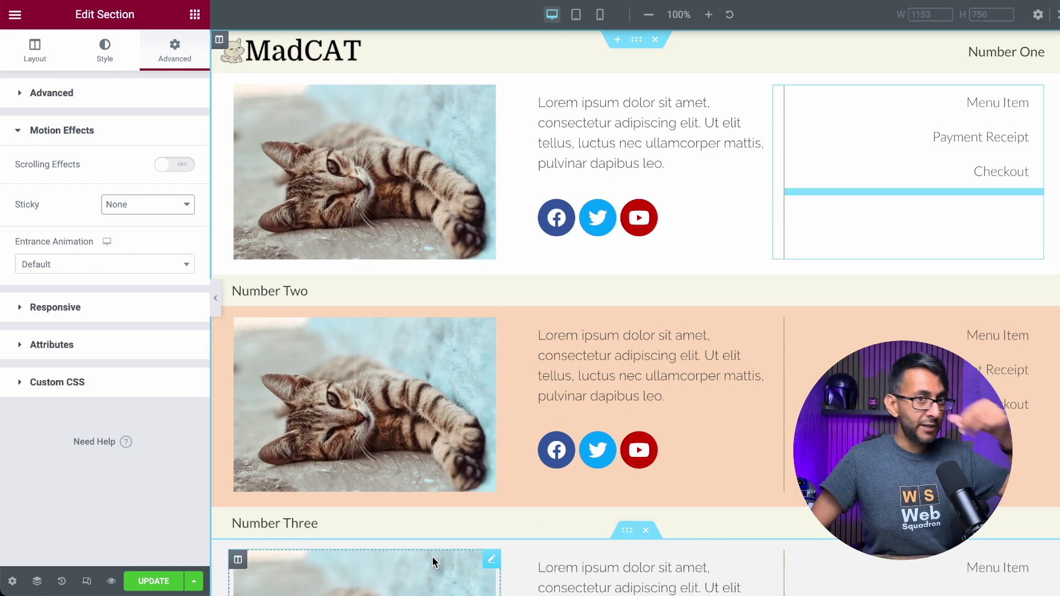
scroll(451, 504, down, 5)
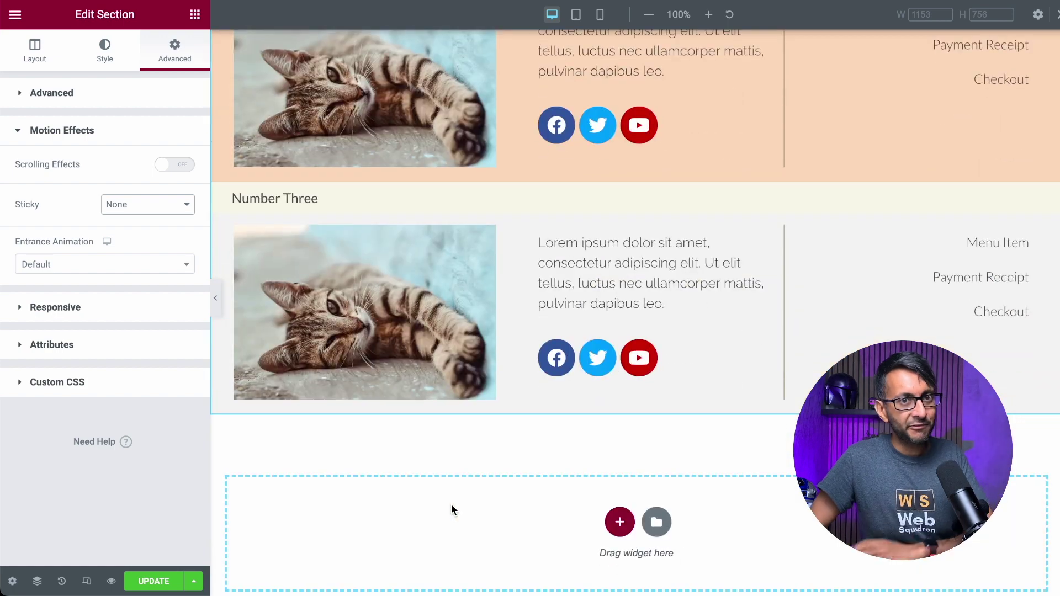
scroll(448, 478, up, 5)
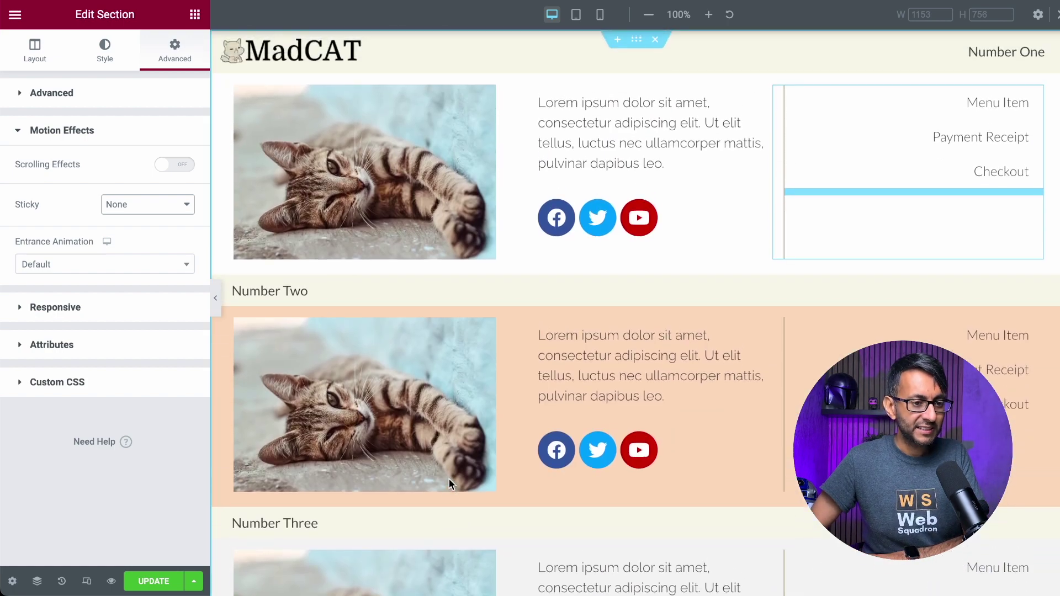
click(994, 404)
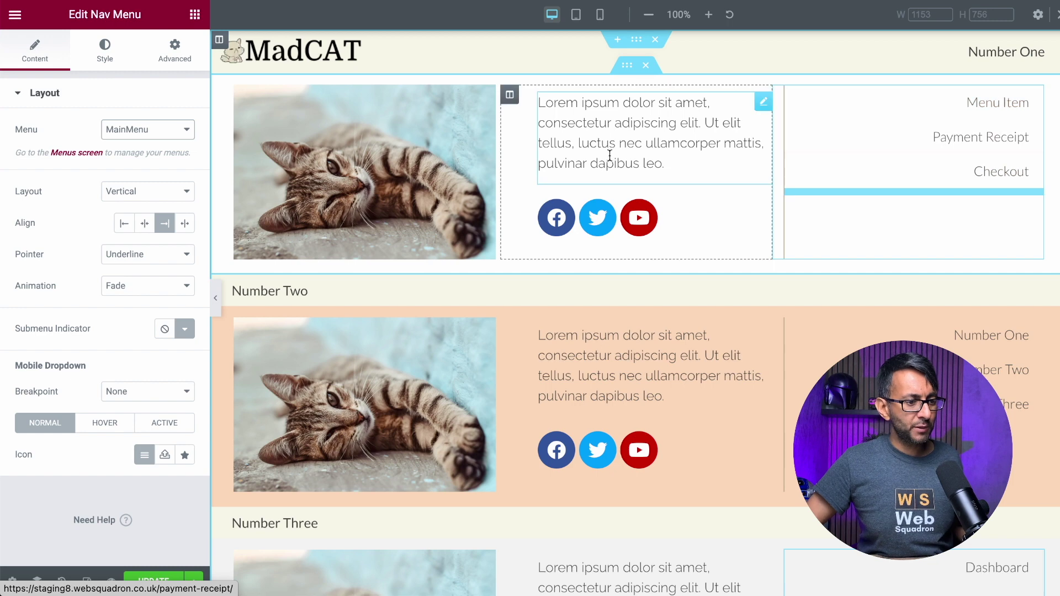
Paste the mega-menu CSS into the header section's Custom CSS editor
click(638, 46)
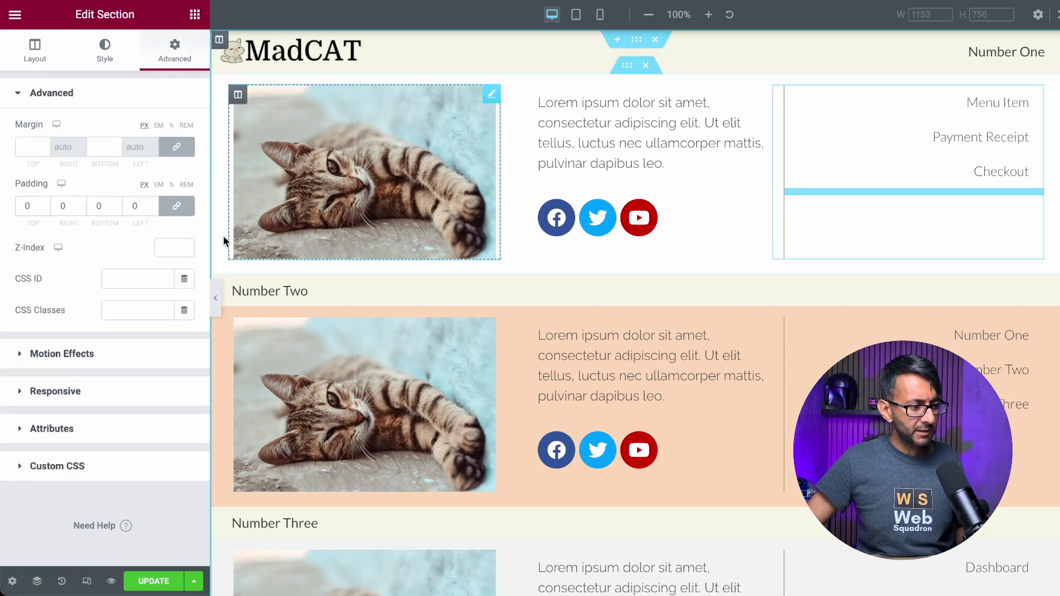
click(57, 466)
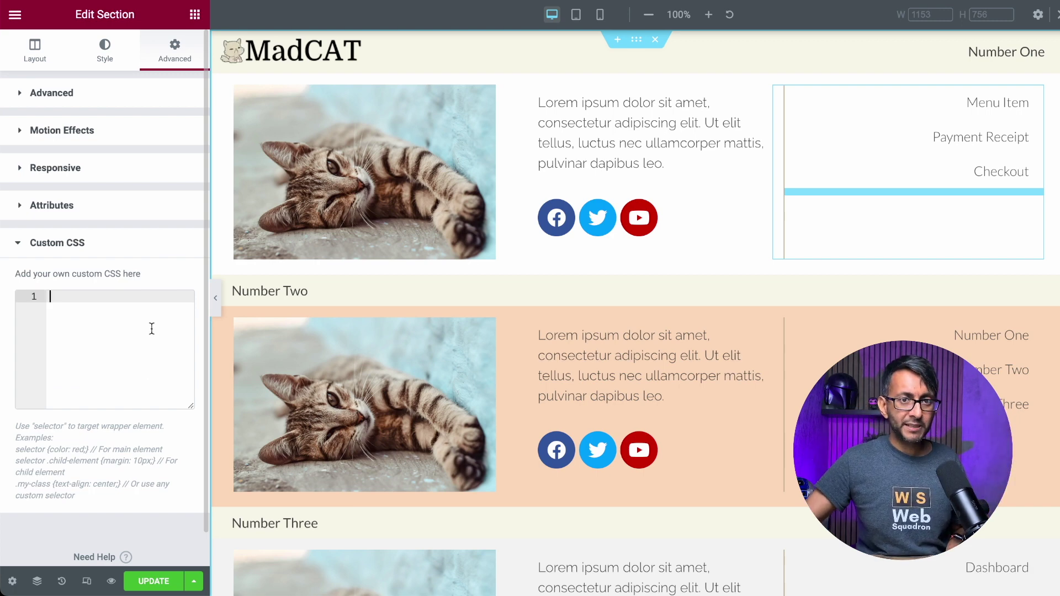
key(ctrl+v)
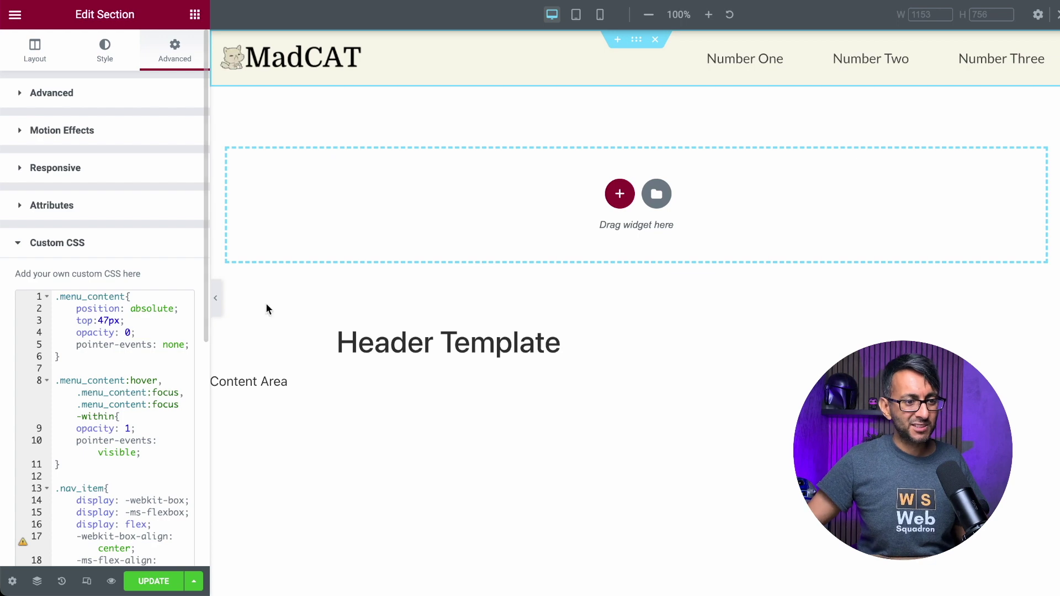
mouse_move(751, 61)
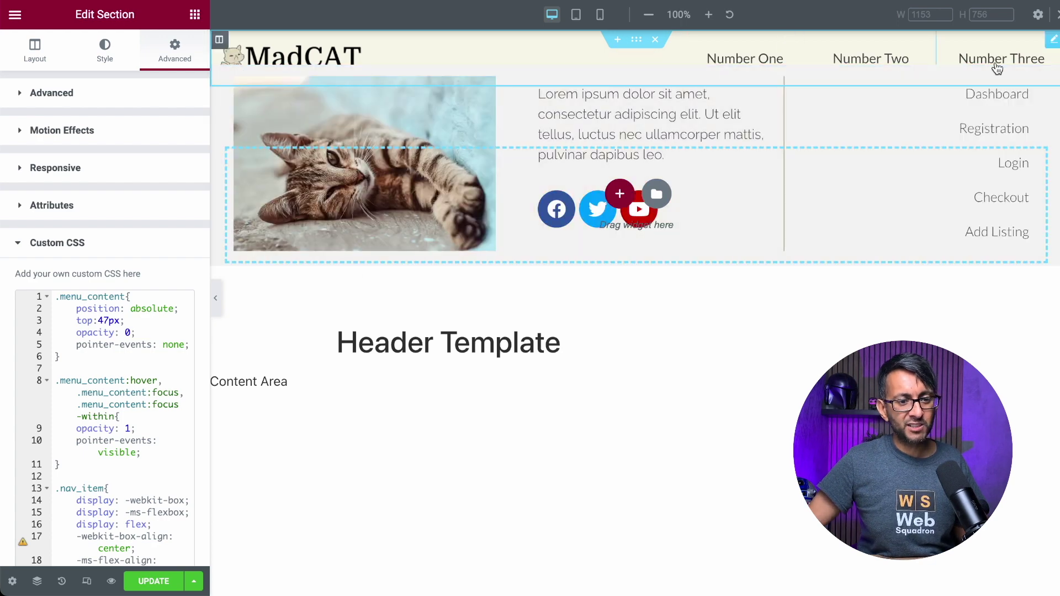
mouse_move(999, 62)
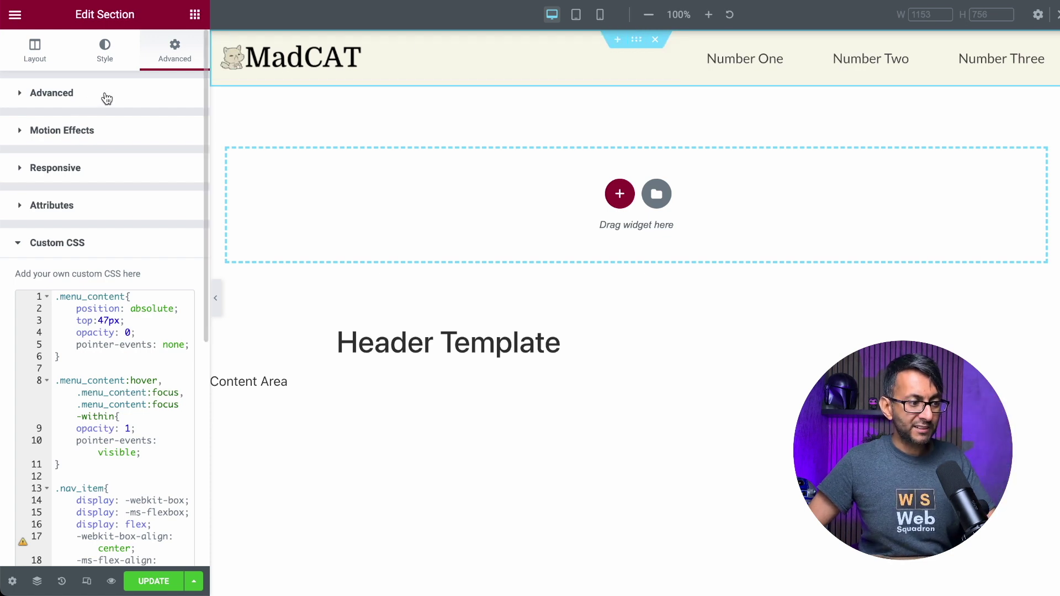
Review the header section's Advanced and Motion Effects settings
click(107, 99)
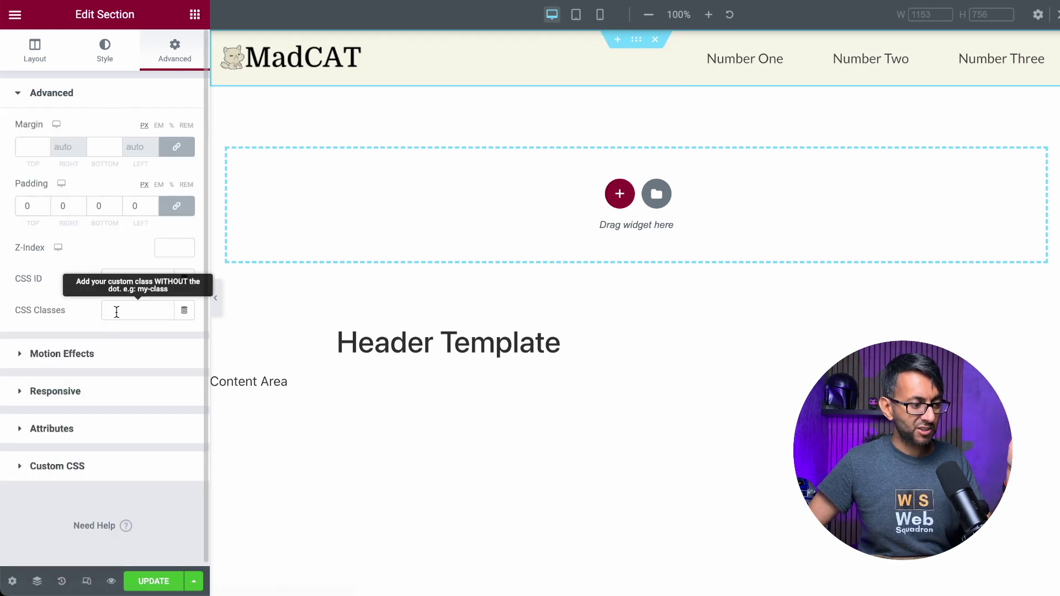
click(117, 353)
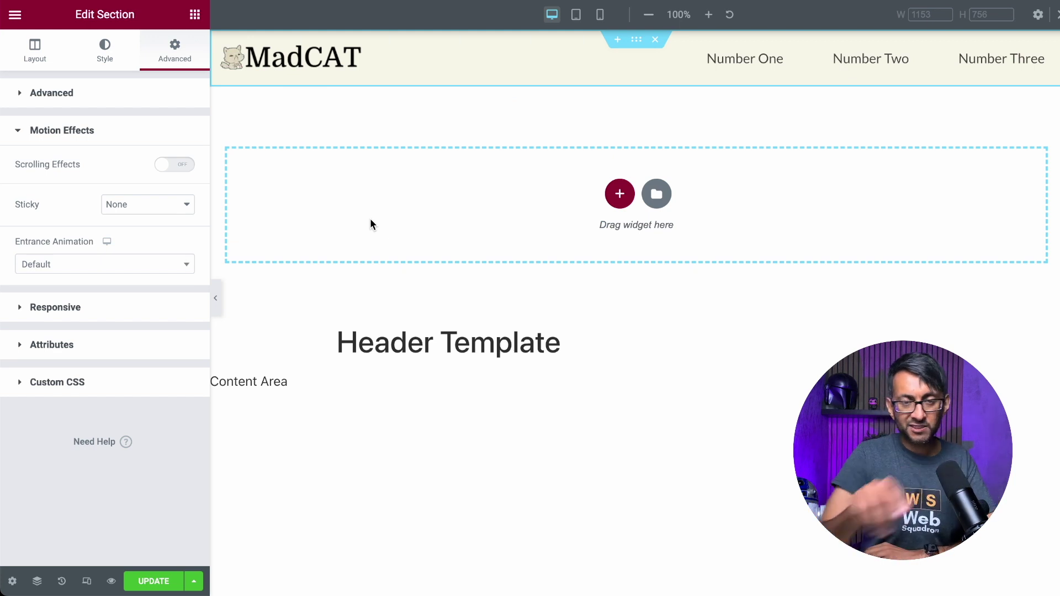
mouse_move(715, 69)
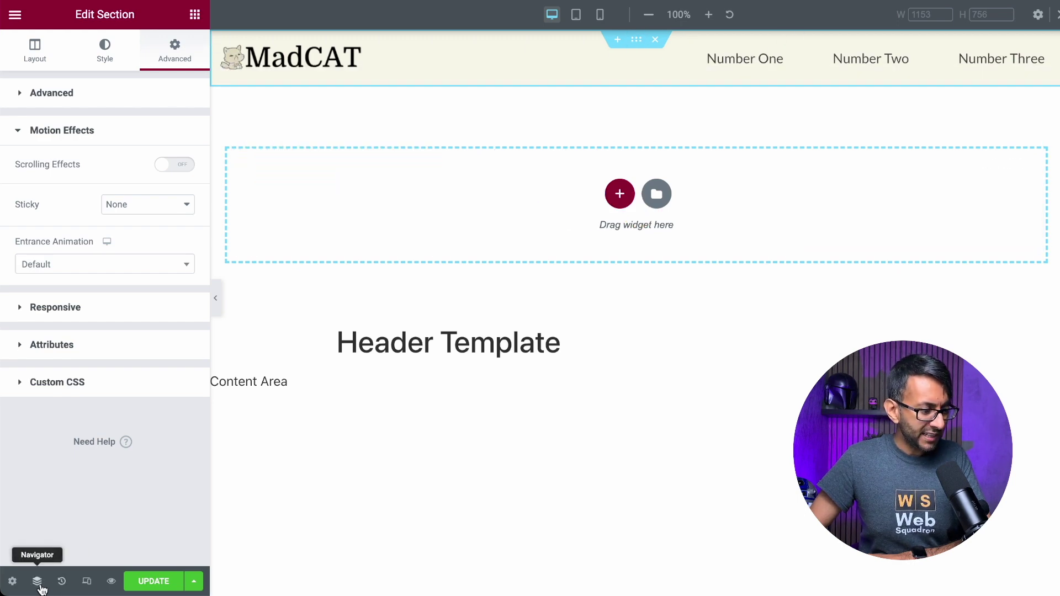
click(37, 581)
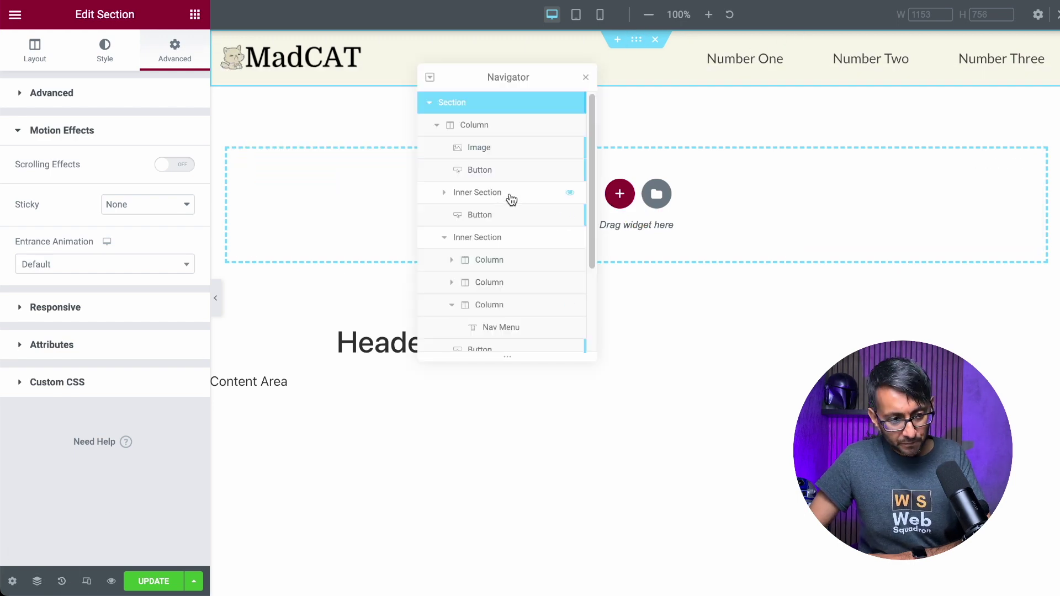
Set the first mega-menu inner section's top margin to 20 px
click(510, 198)
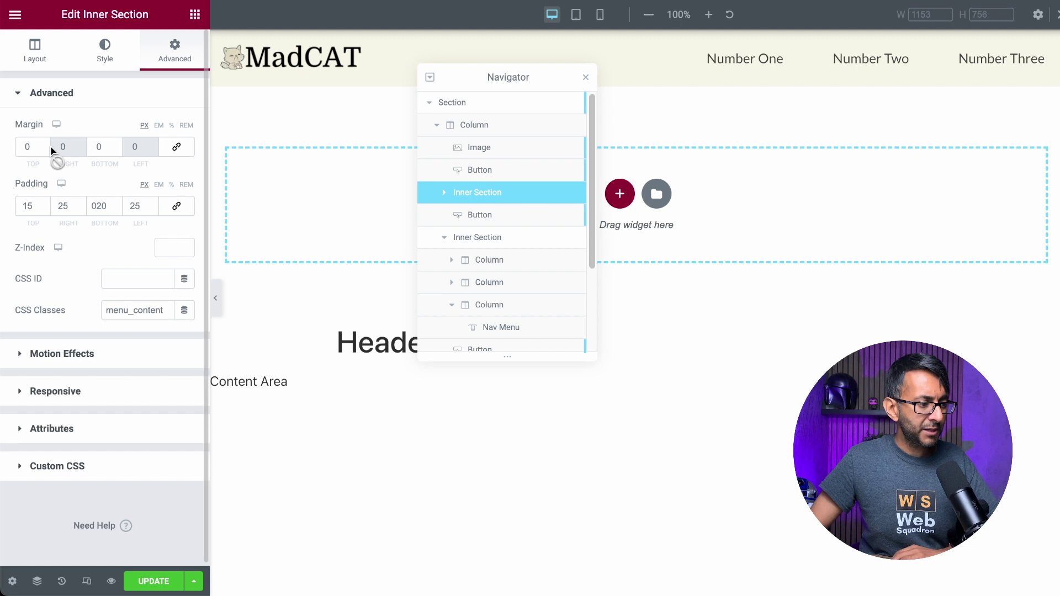
drag(29, 147, 2, 145)
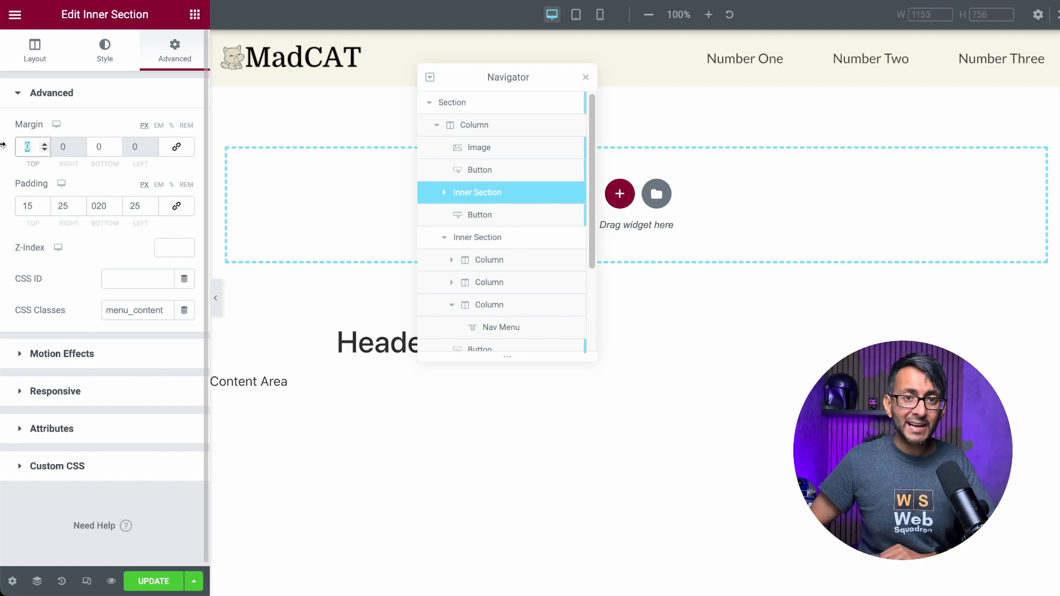
mouse_move(716, 60)
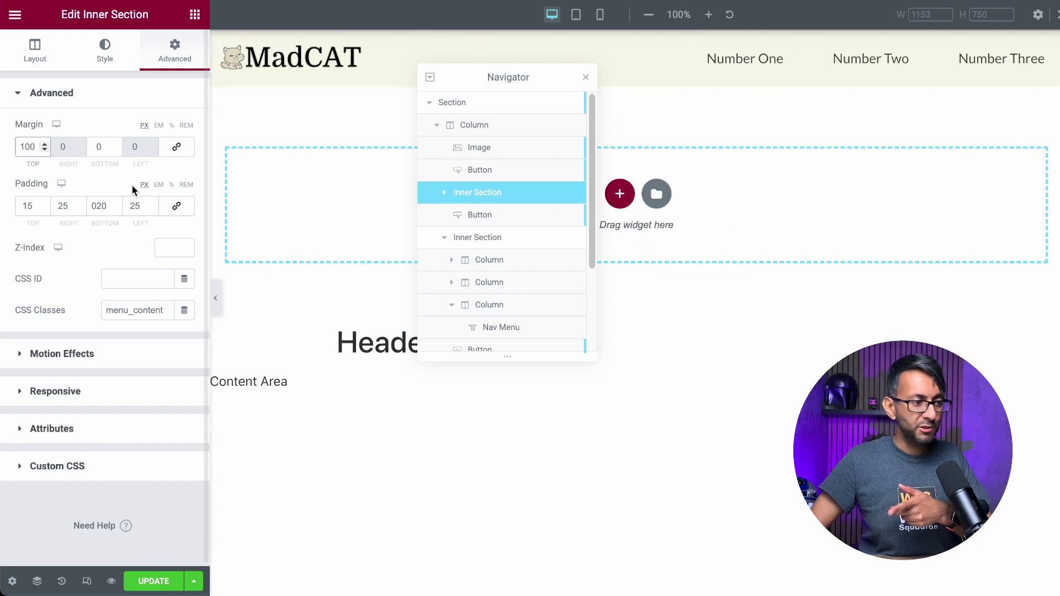
drag(36, 148, 6, 147)
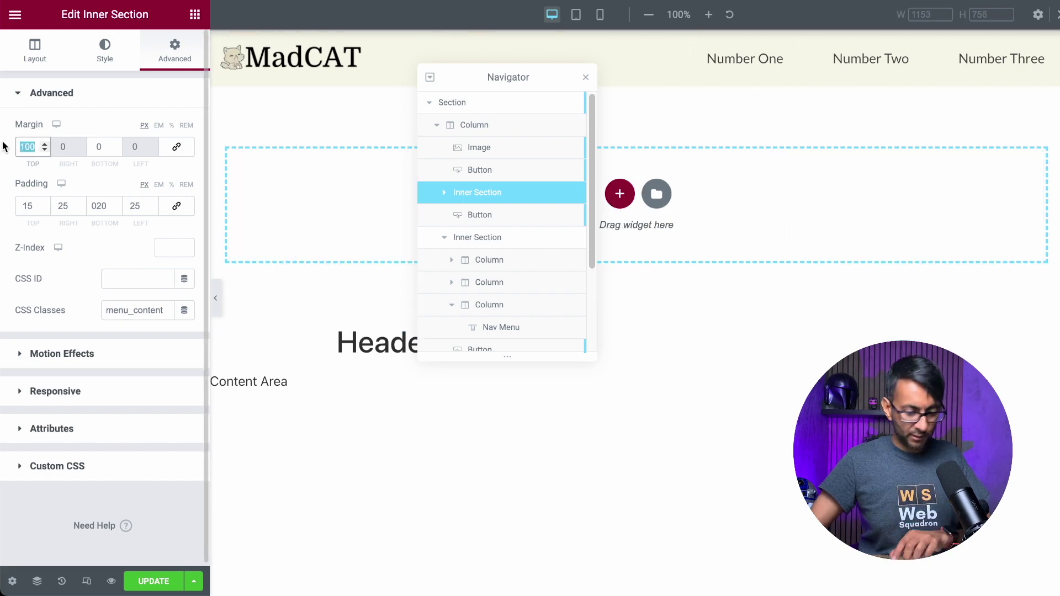
text(20)
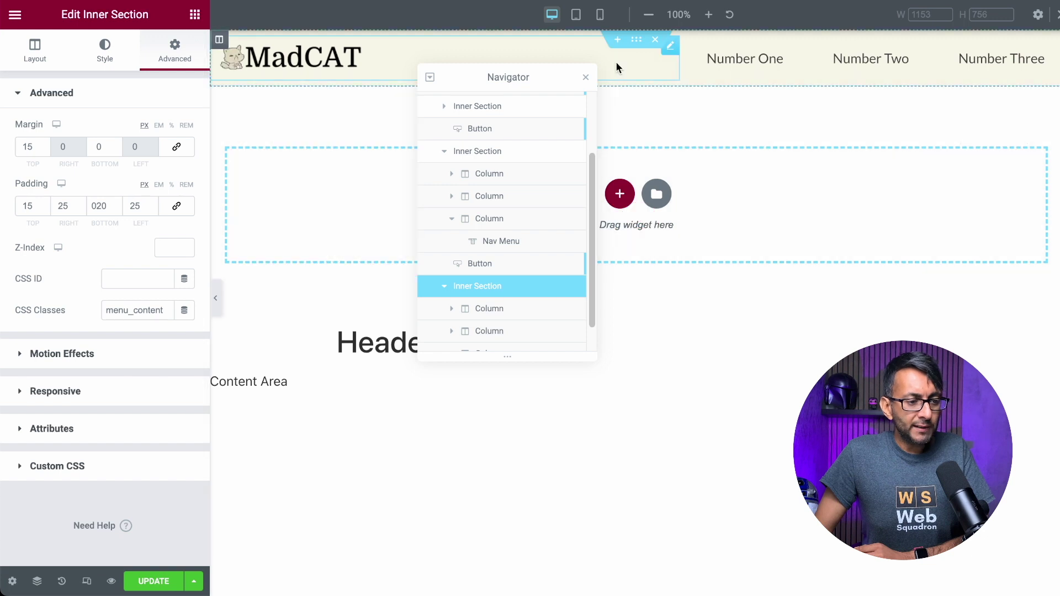
scroll(493, 114, up, 3)
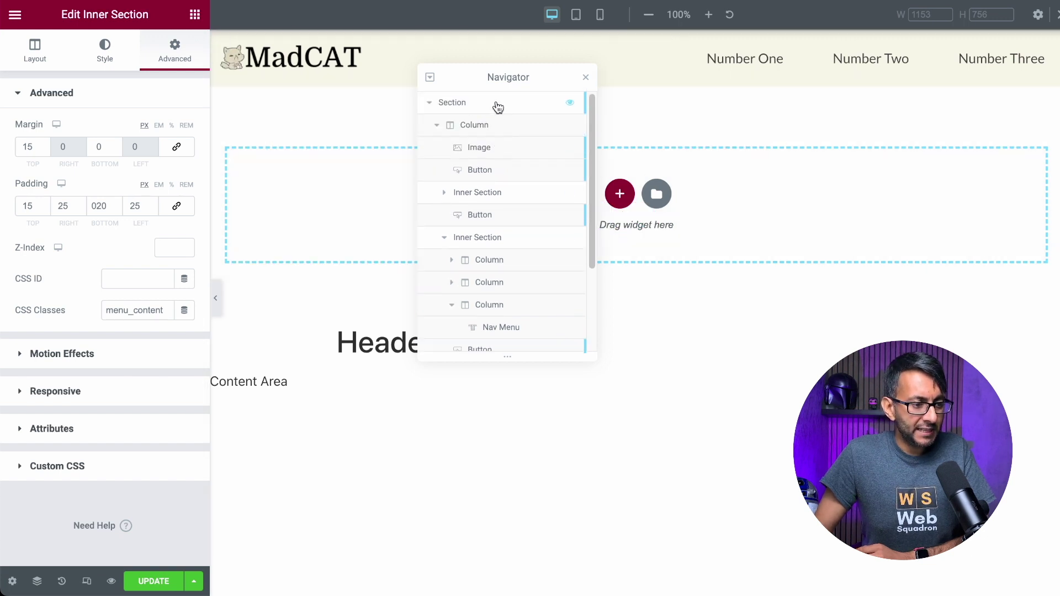
click(496, 103)
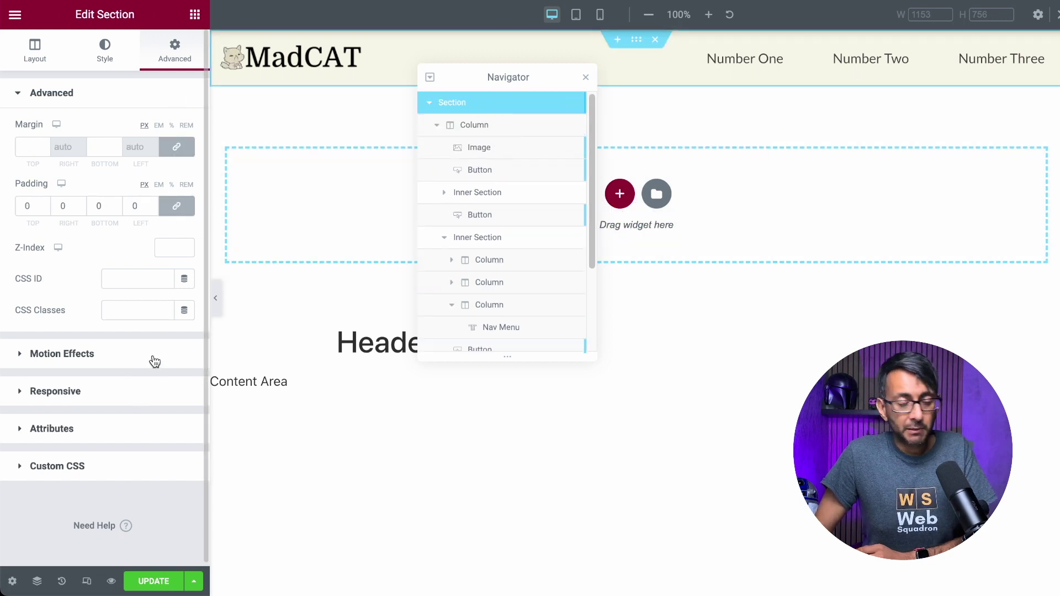
Make the header section sticky to the top under Motion Effects
click(154, 360)
click(147, 199)
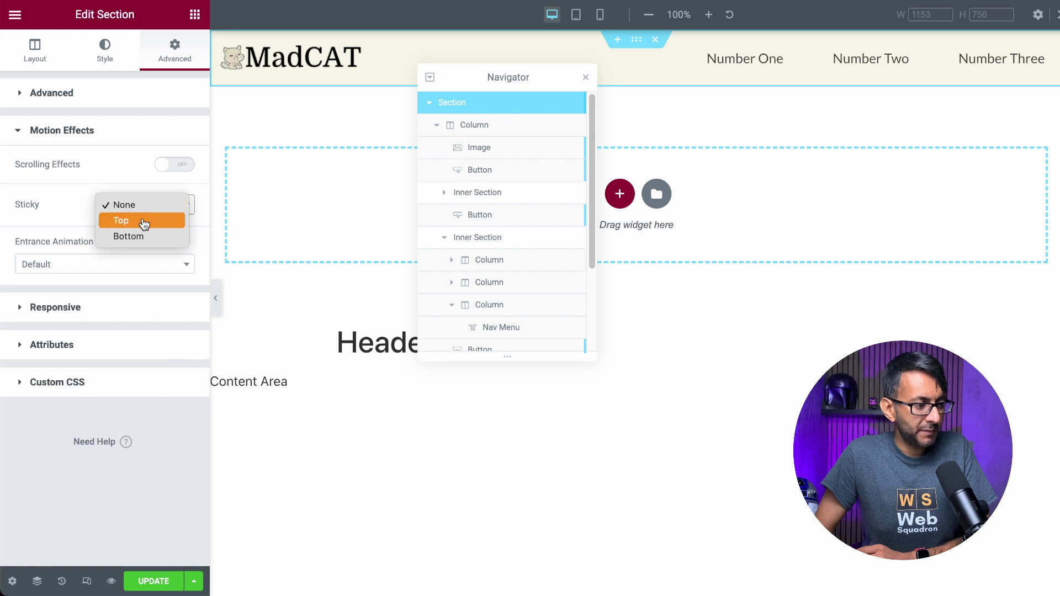
click(144, 221)
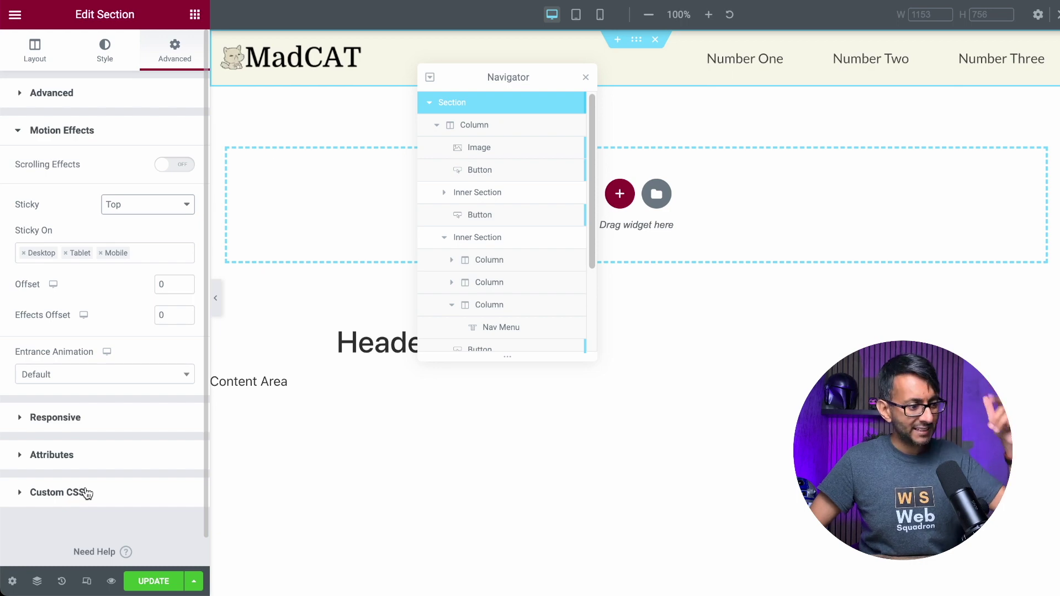
Delete the stray dot before .menu_content in Custom CSS, save the template, and open the home page
click(86, 493)
scroll(146, 493, down, 10)
scroll(156, 461, up, 10)
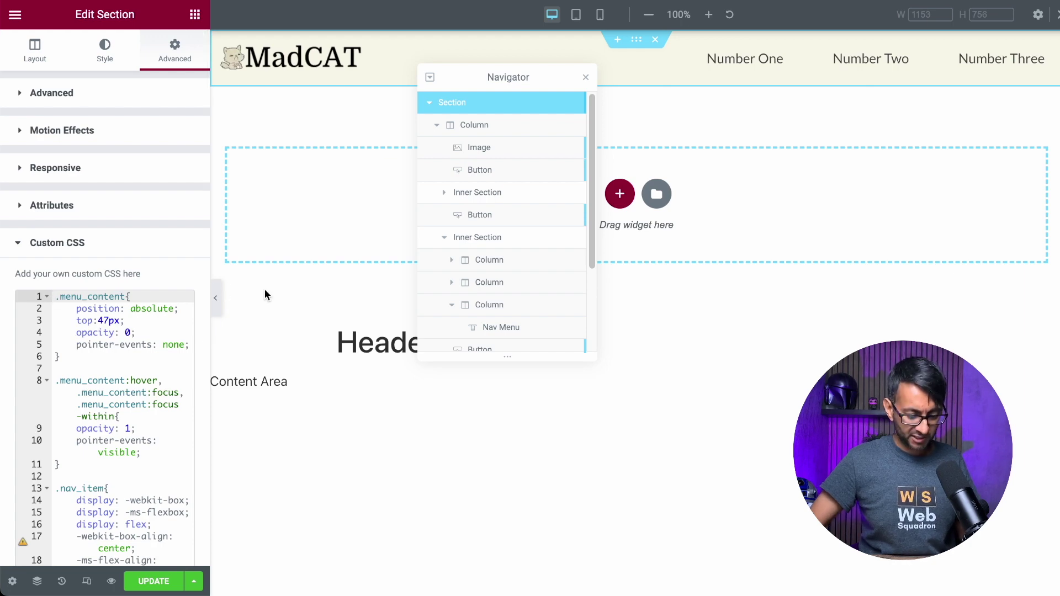
text(.)
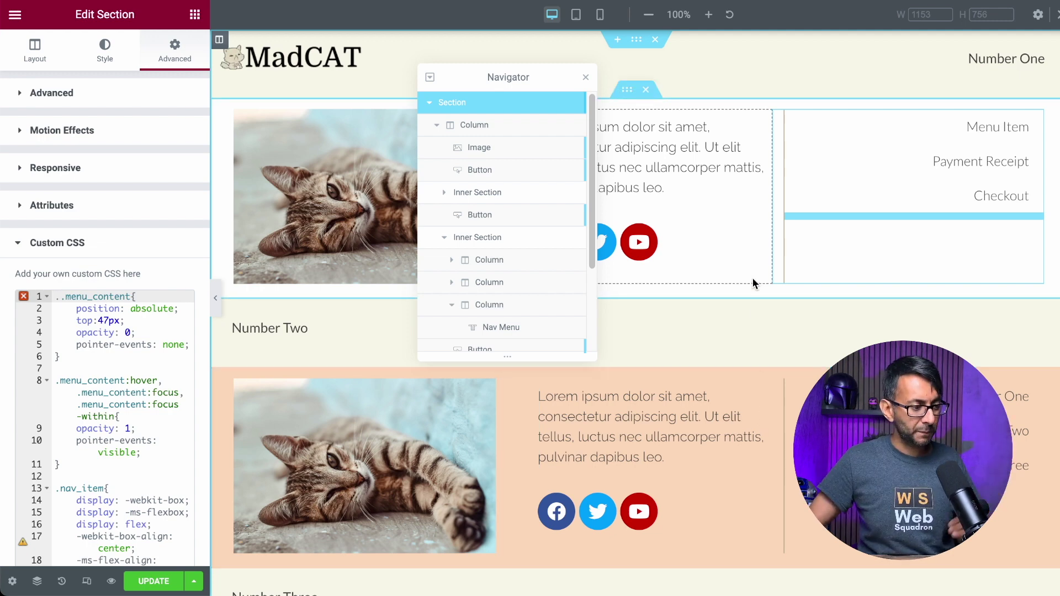
click(59, 298)
key(BackSpace)
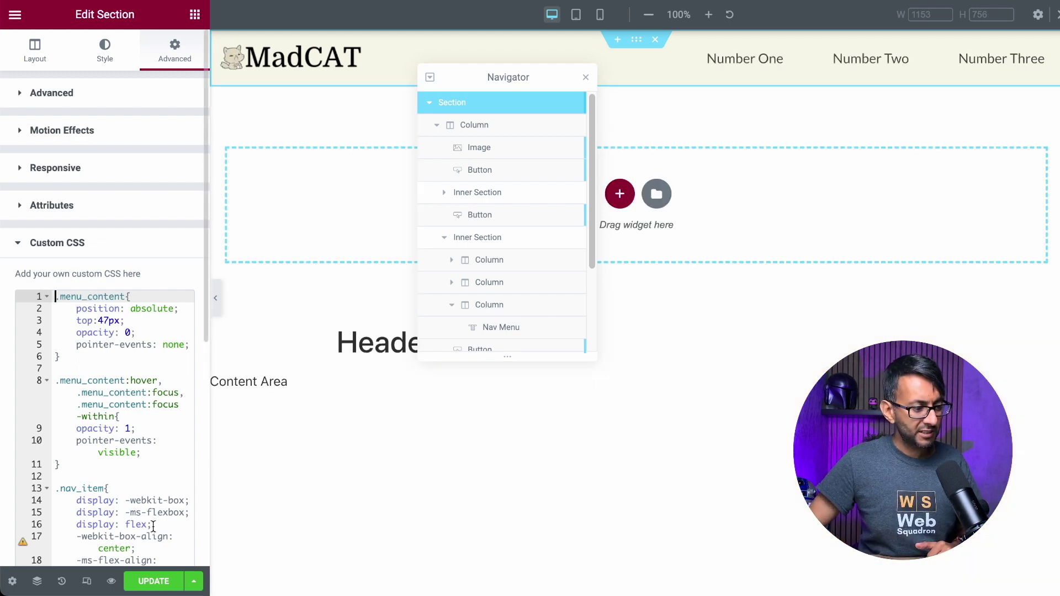
click(149, 580)
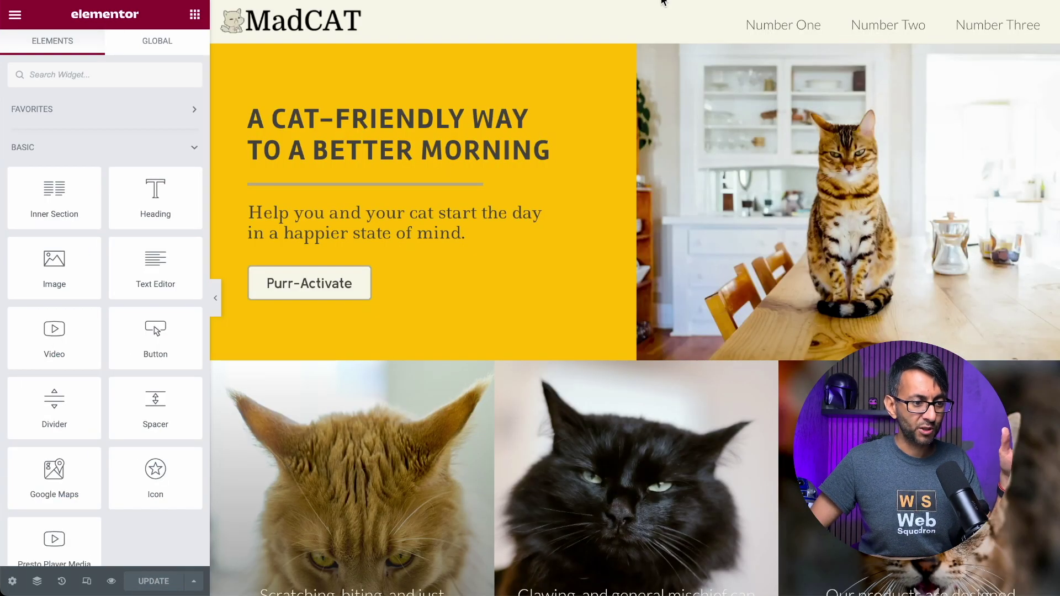
click(662, 1)
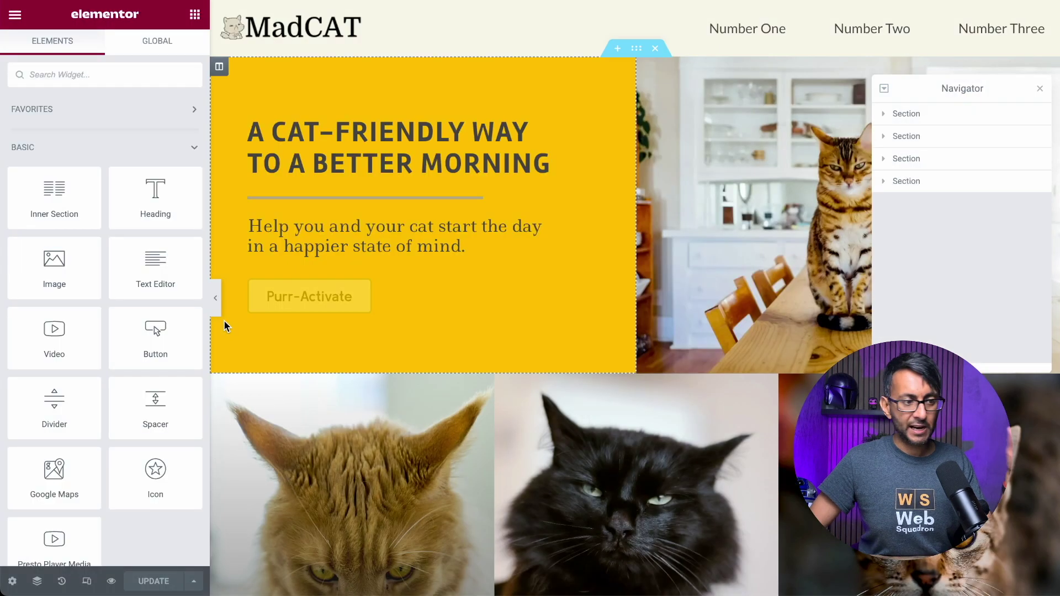
Collapse the editor panel and test the Number One and Number Two mega menus in the preview
click(216, 301)
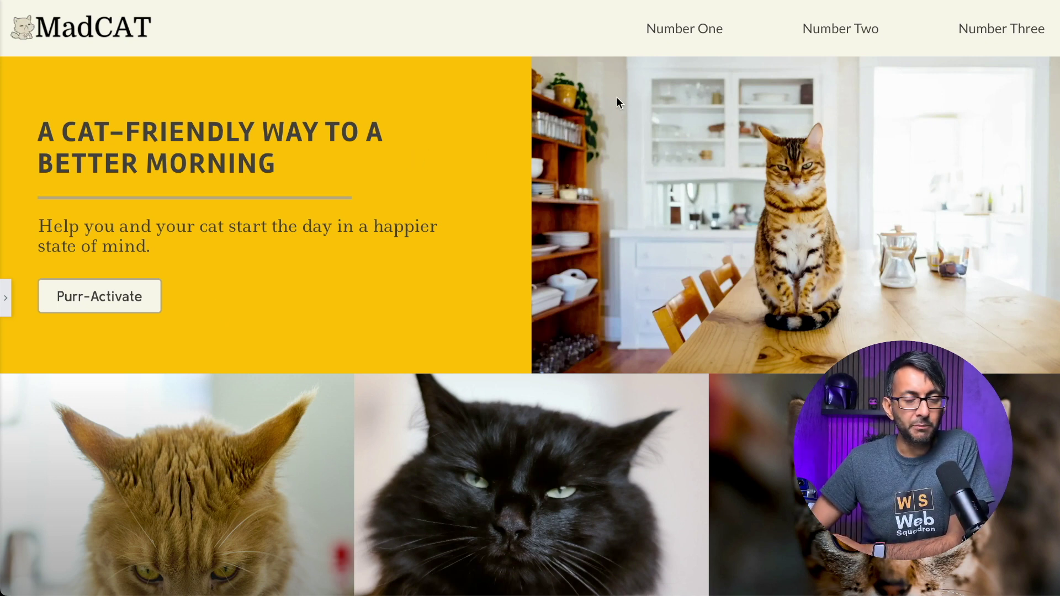
mouse_move(696, 39)
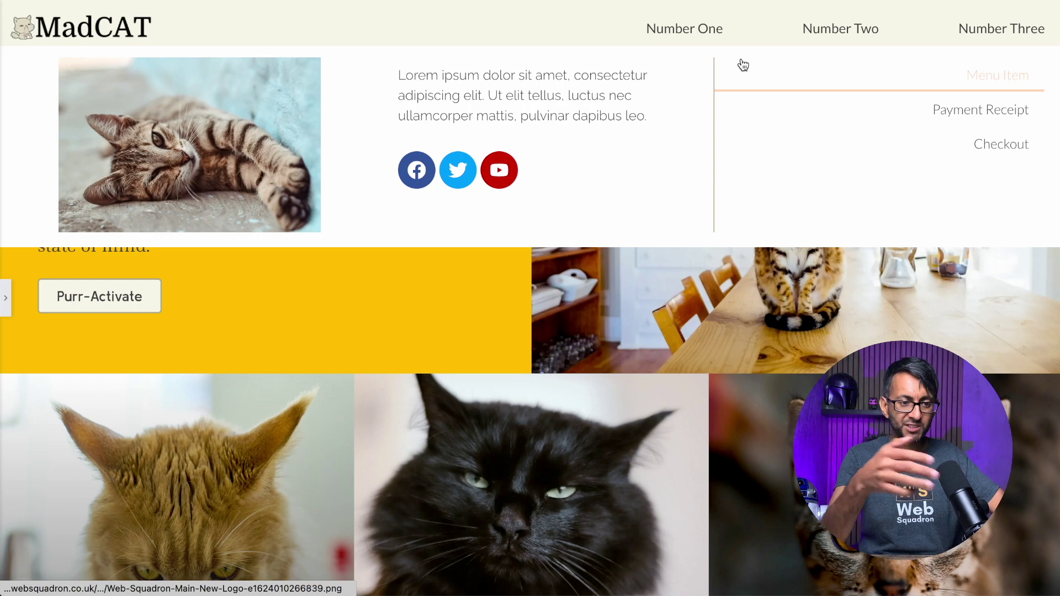
mouse_move(800, 31)
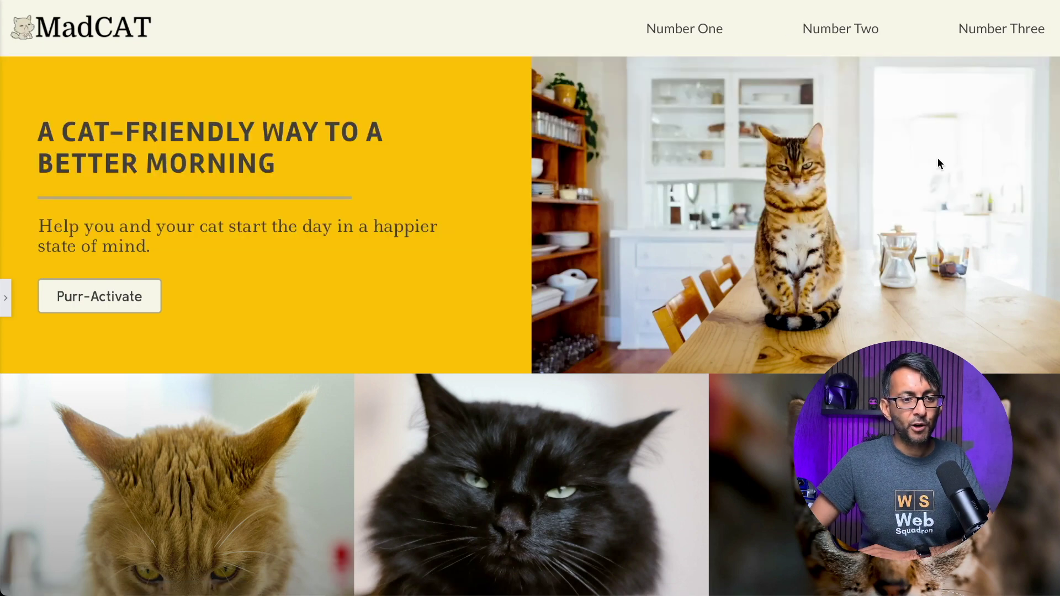
mouse_move(851, 53)
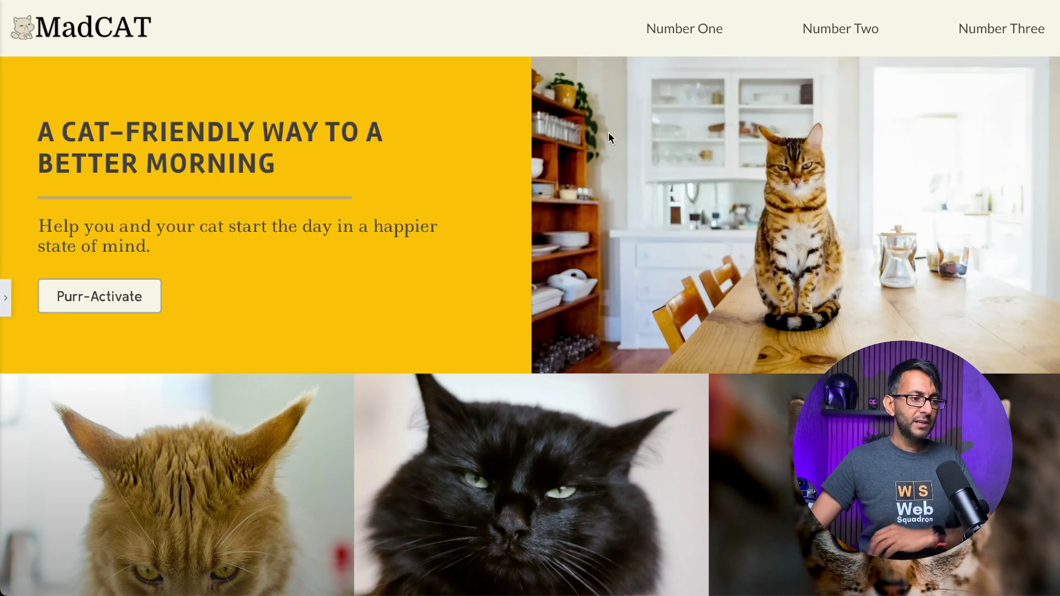
mouse_move(732, 16)
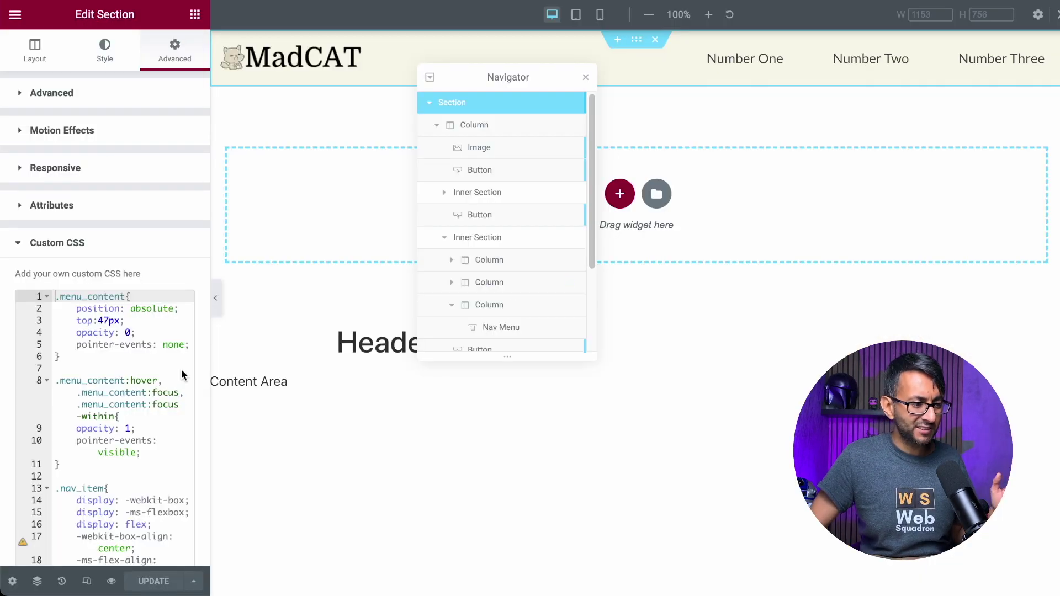
Review the header's custom CSS code, then switch to the elementHOW 'Elementor Mega Menu Using CSS Only!' article
click(112, 367)
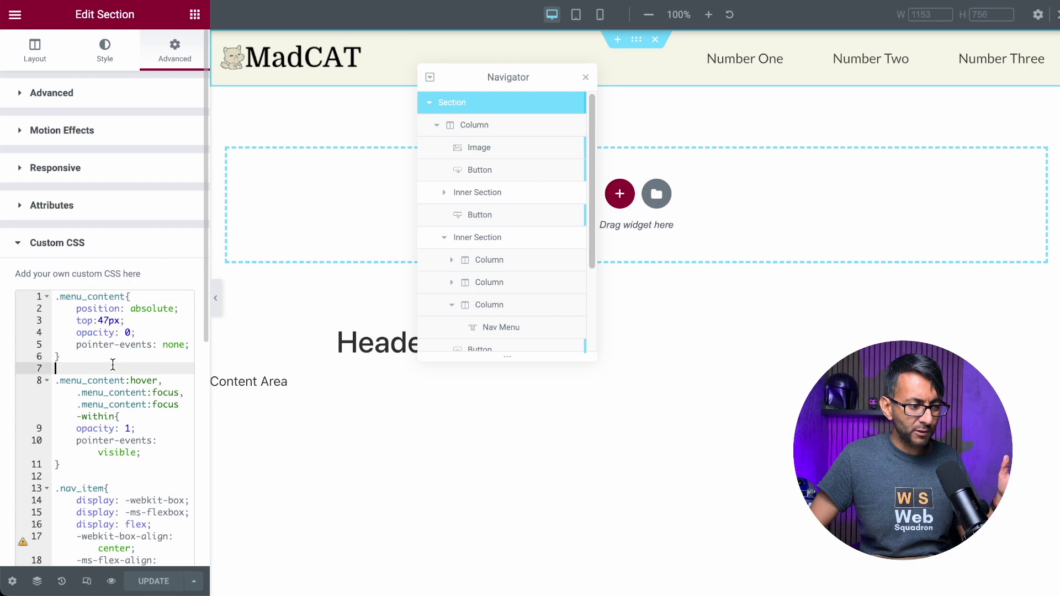
scroll(112, 364, down, 7)
scroll(142, 375, up, 7)
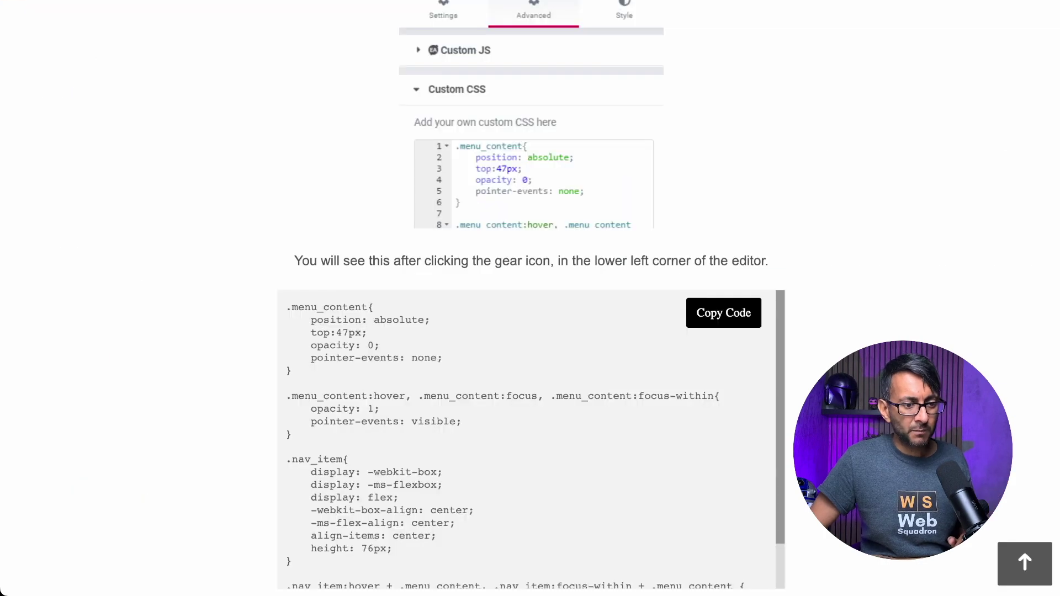
scroll(588, 252, up, 20)
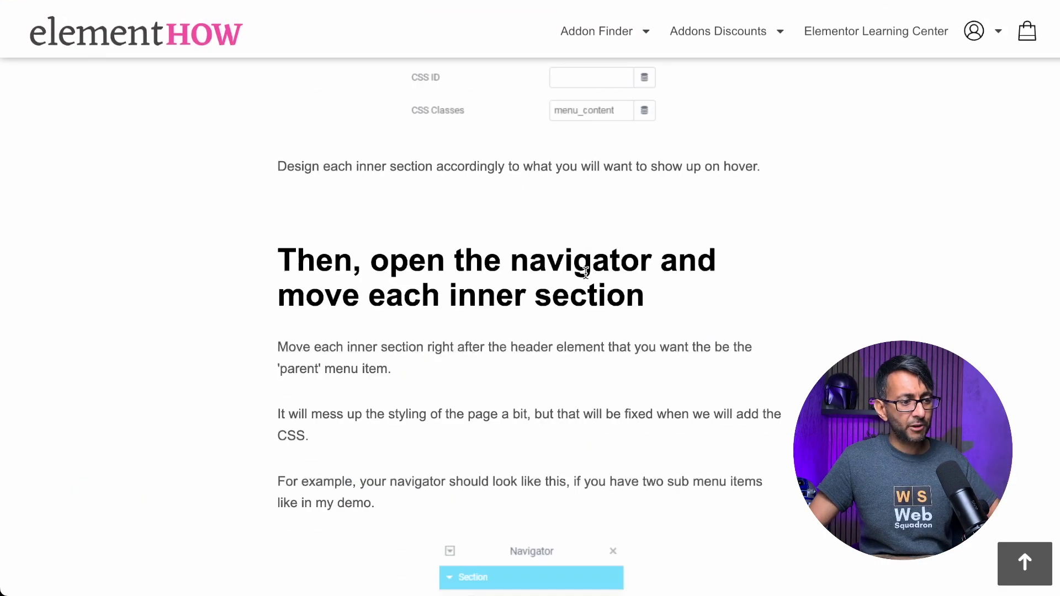
scroll(586, 278, up, 15)
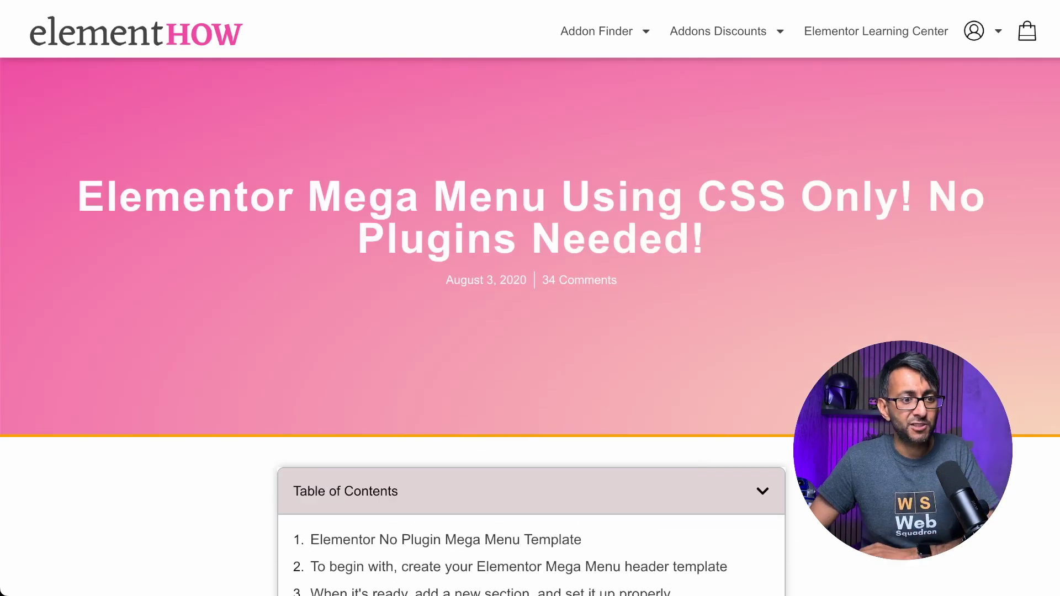
key(ctrl+Tab)
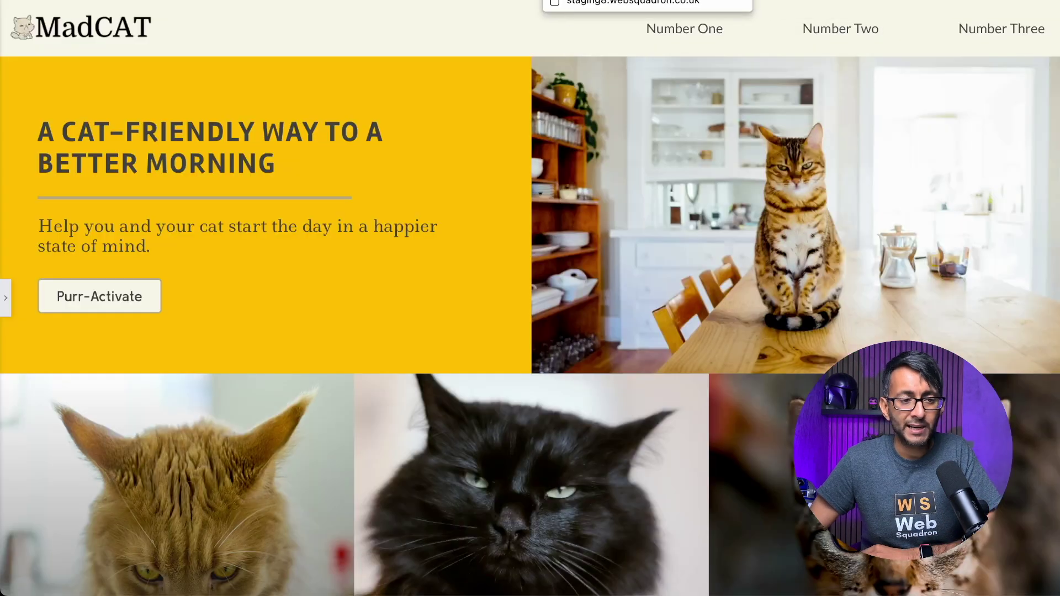
Reveal Number One's and then Number Three's mega menu panels on the live MadCAT page
mouse_move(676, 48)
mouse_move(976, 26)
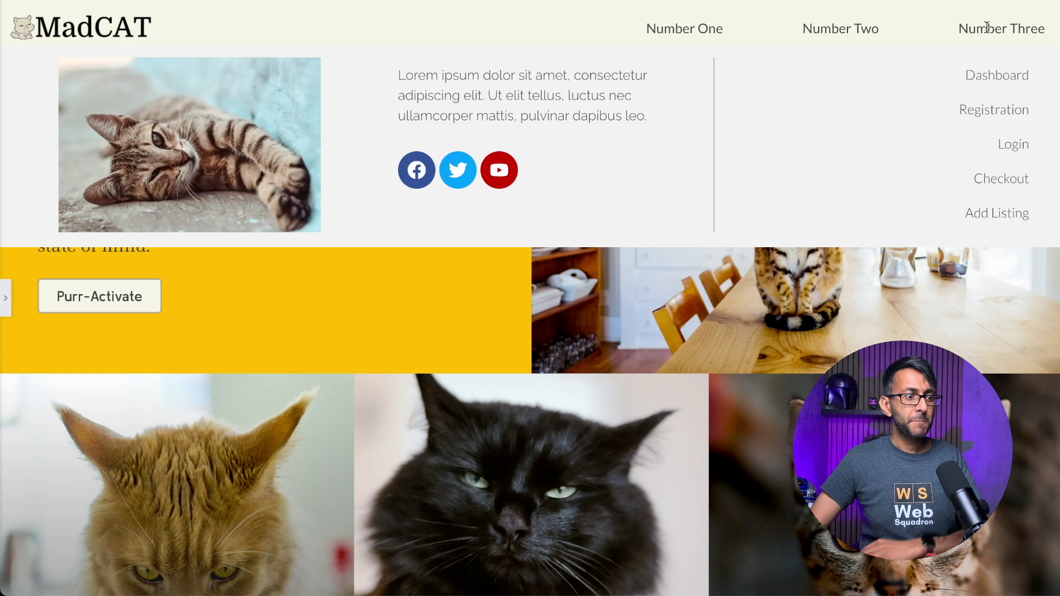